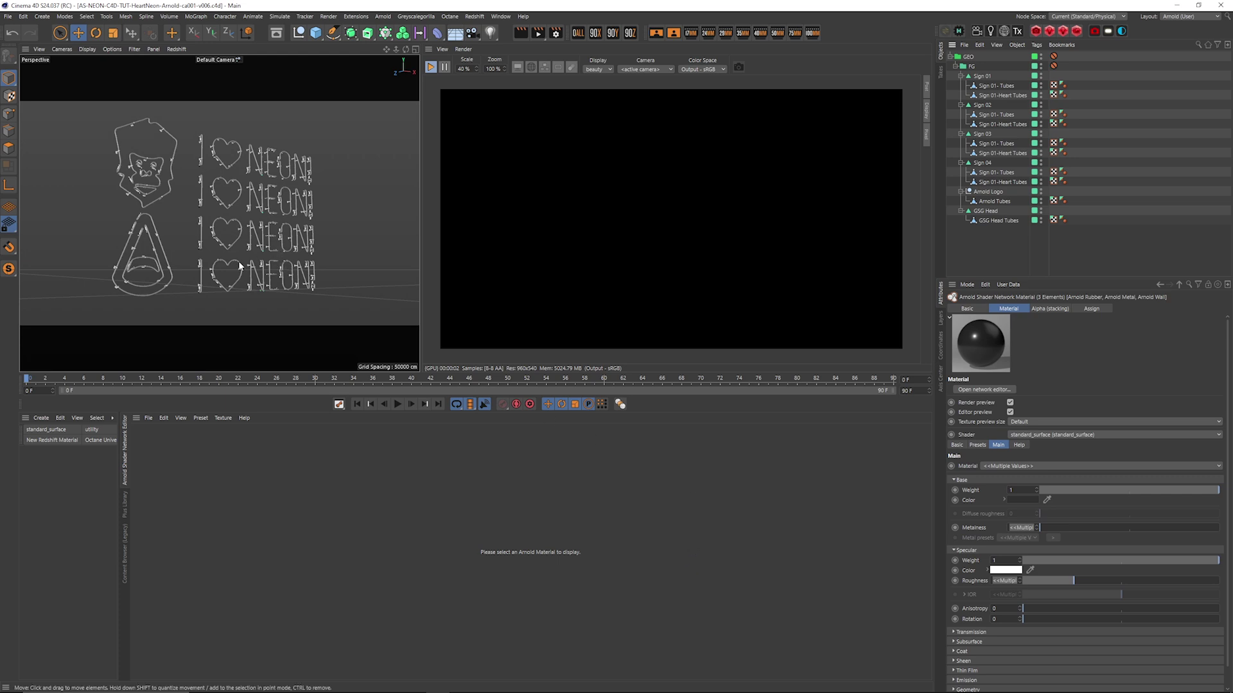
- Examine the gorilla head, Arnold logo and four heart signs in the perspective view from several angles and distances
scroll(250, 266, up, 5)
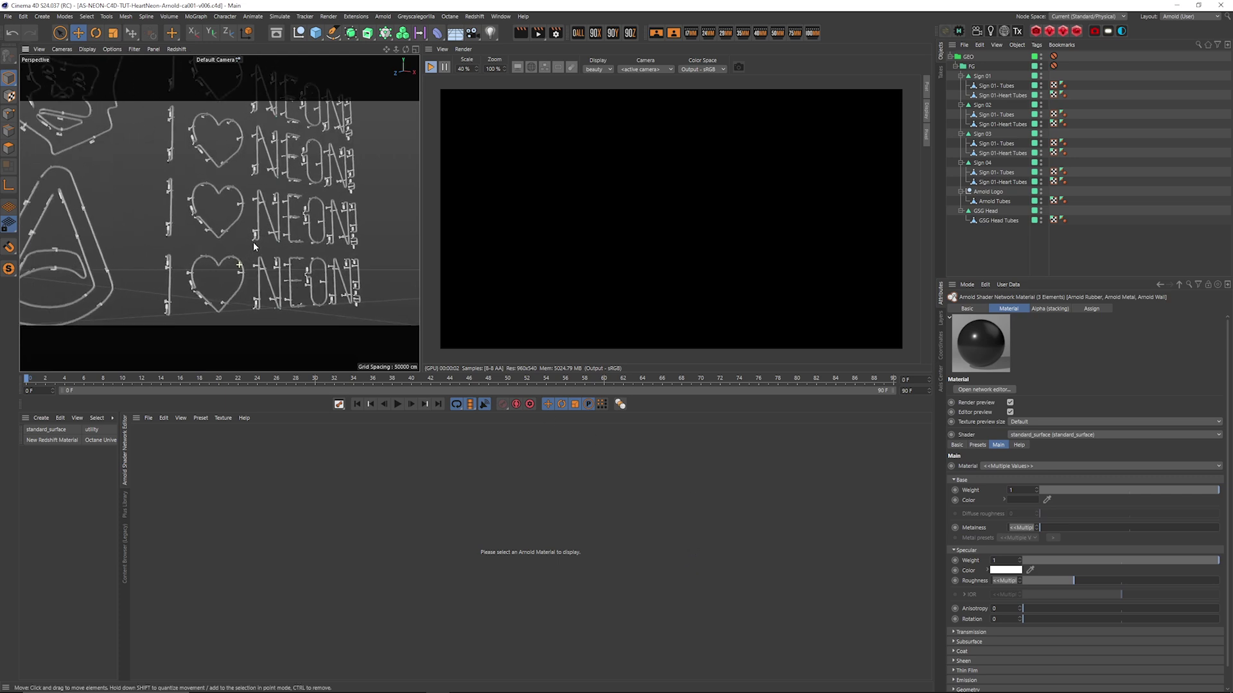
alt+right_drag(253, 246, 263, 216)
alt+middle_drag(276, 212, 242, 211)
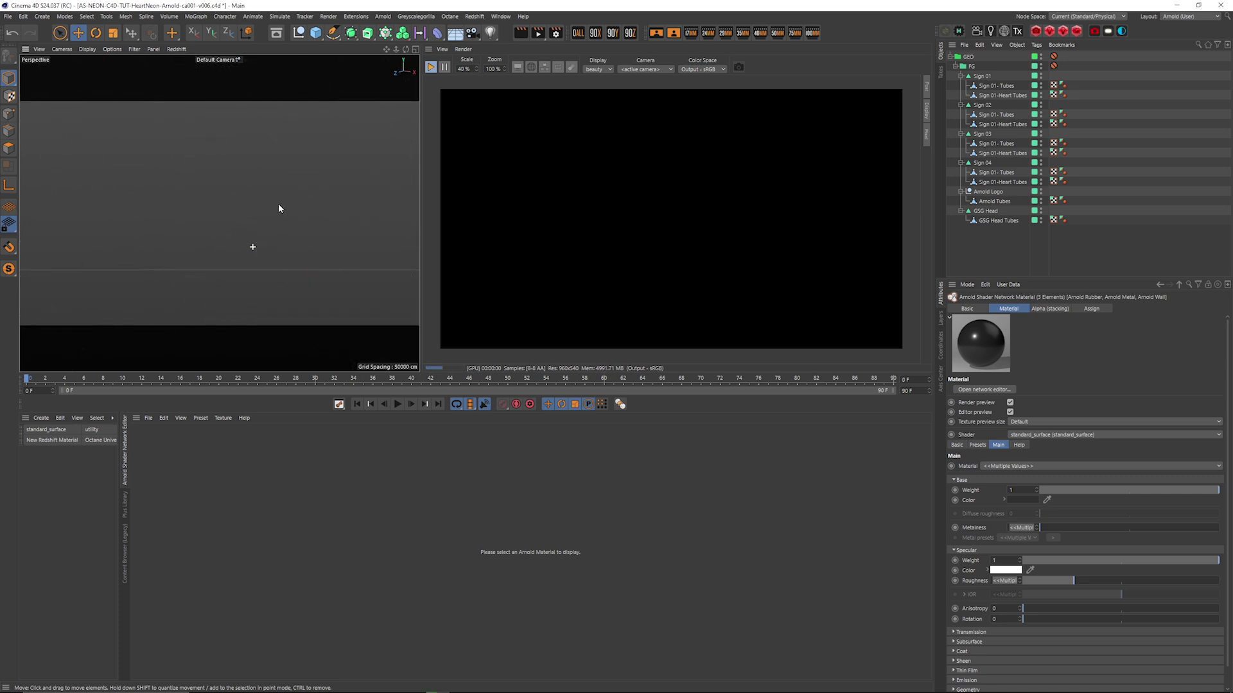
alt+drag(683, 342, 838, 341)
alt+right_drag(874, 319, 842, 379)
alt+middle_drag(850, 374, 861, 407)
alt+drag(823, 393, 803, 198)
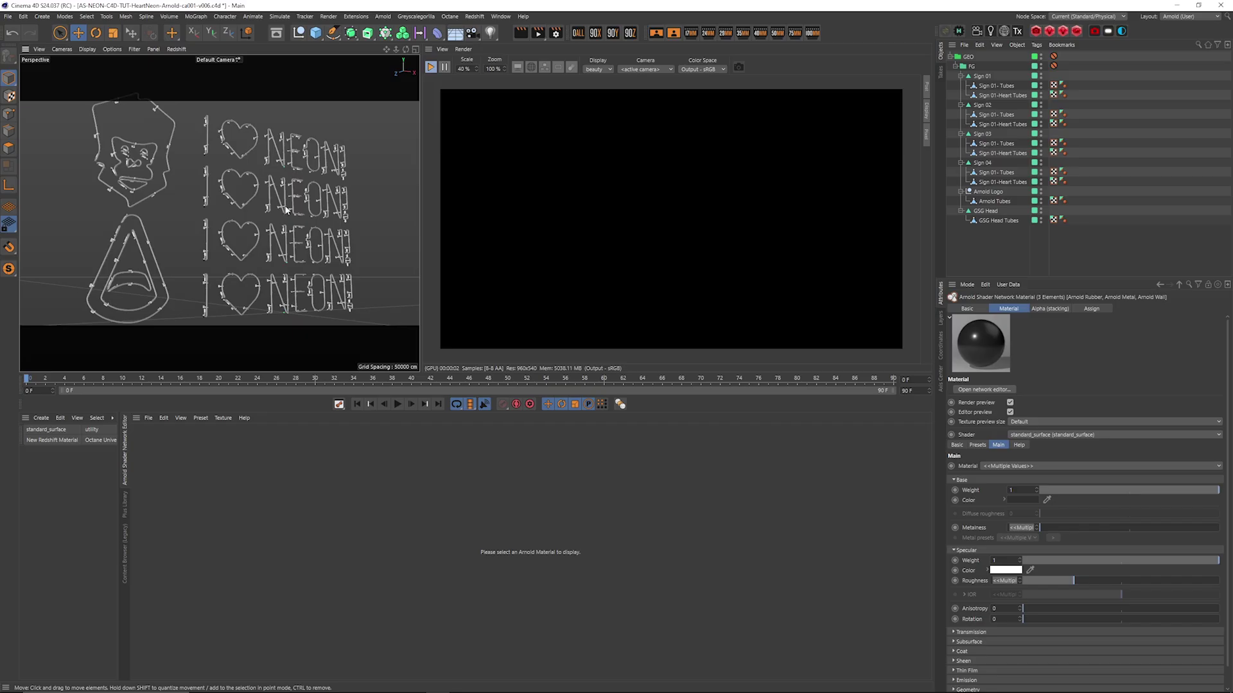
alt+drag(804, 333, 814, 306)
scroll(133, 287, down, 4)
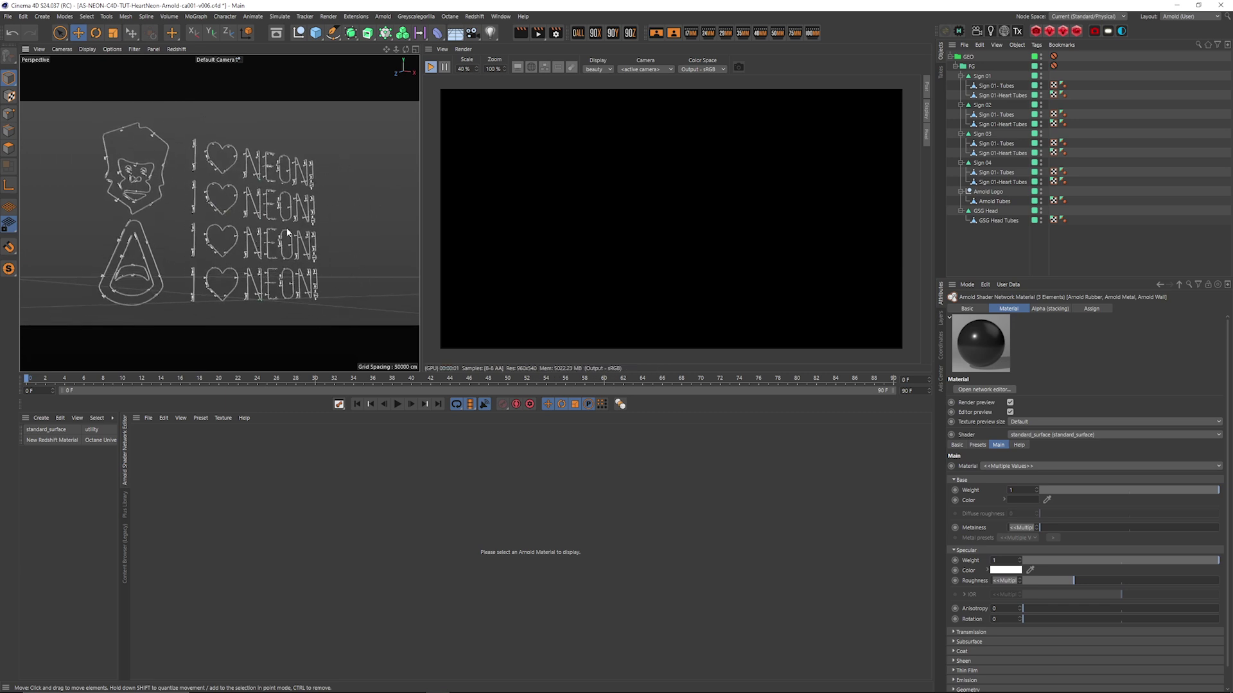
scroll(287, 233, up, 3)
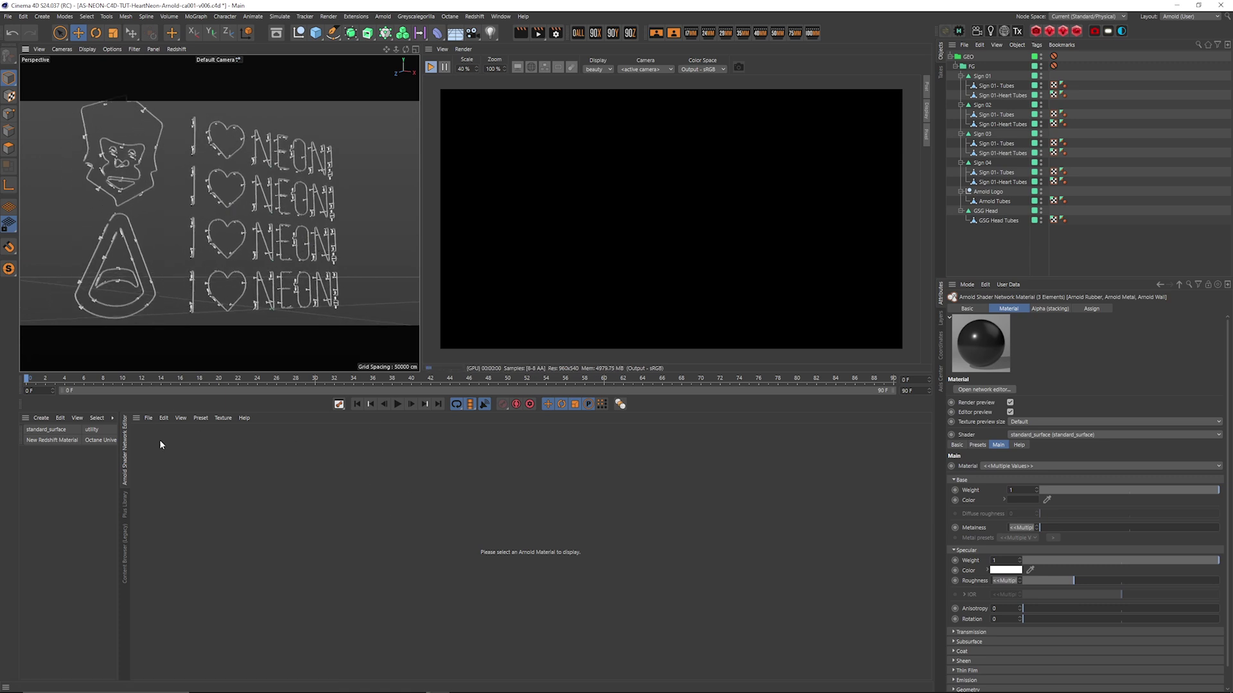
- From the Plus Library's Neon - Arnold materials, apply Neon Blue to GSG Head Tubes and Neon White to Arnold Tubes
click(124, 505)
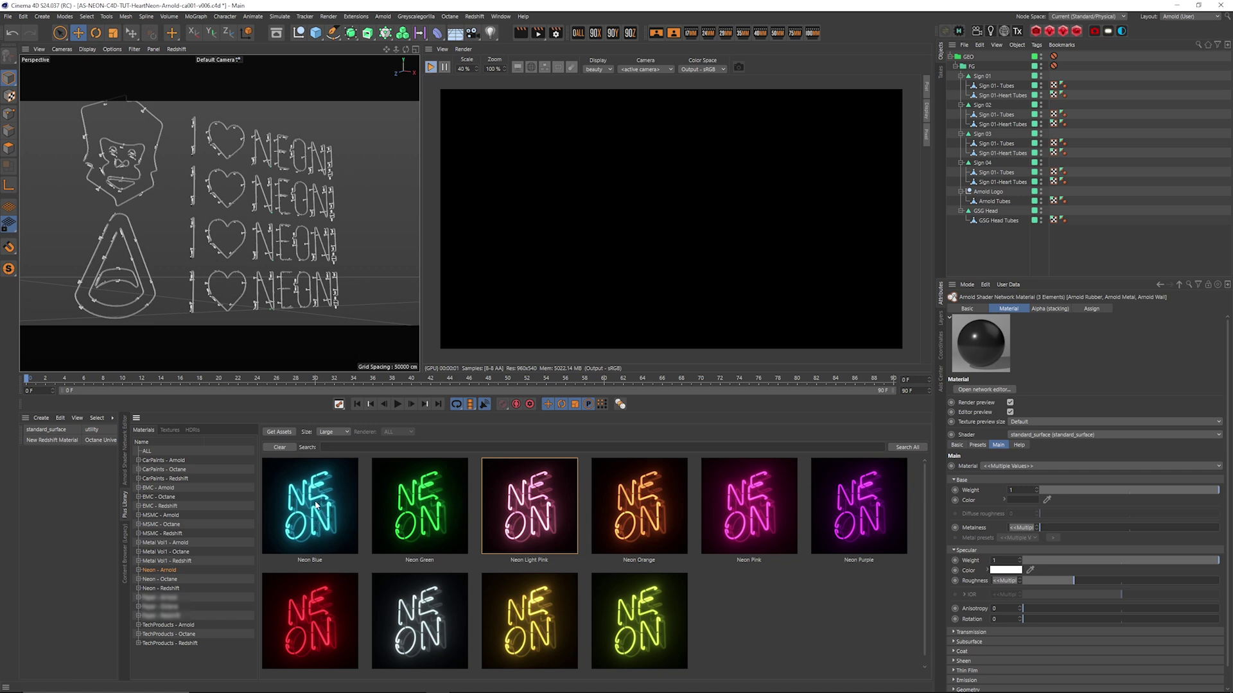
drag(310, 513, 1004, 219)
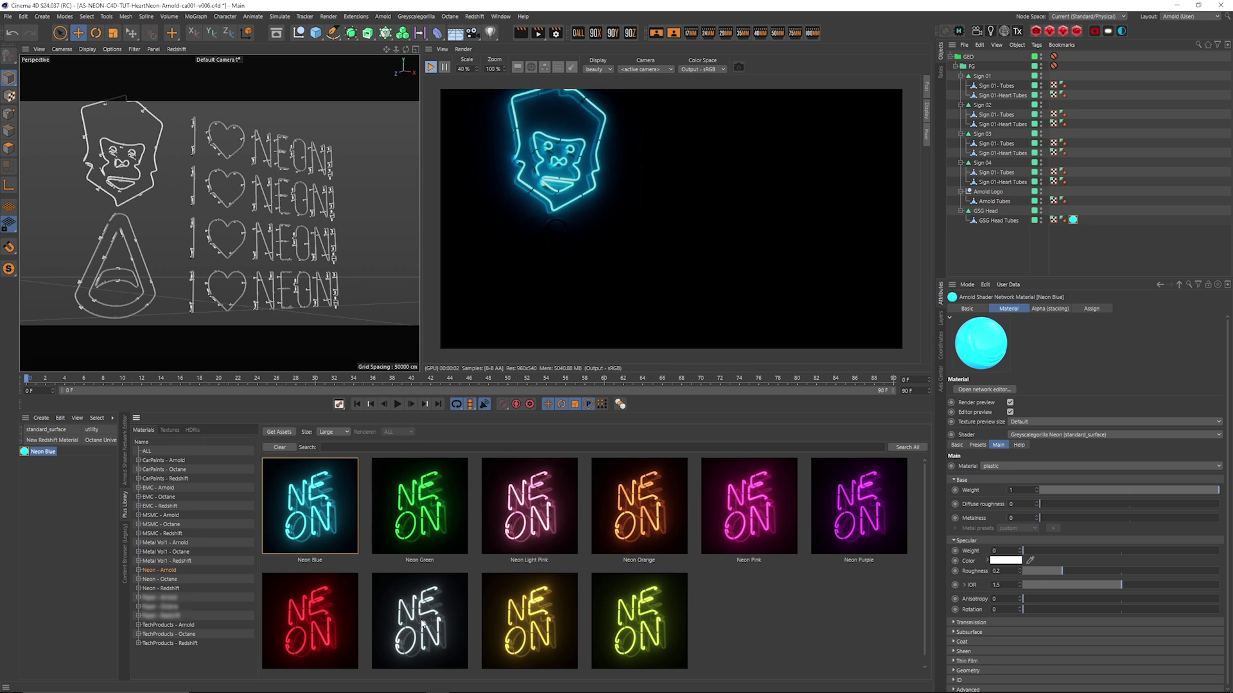
drag(417, 622, 1001, 203)
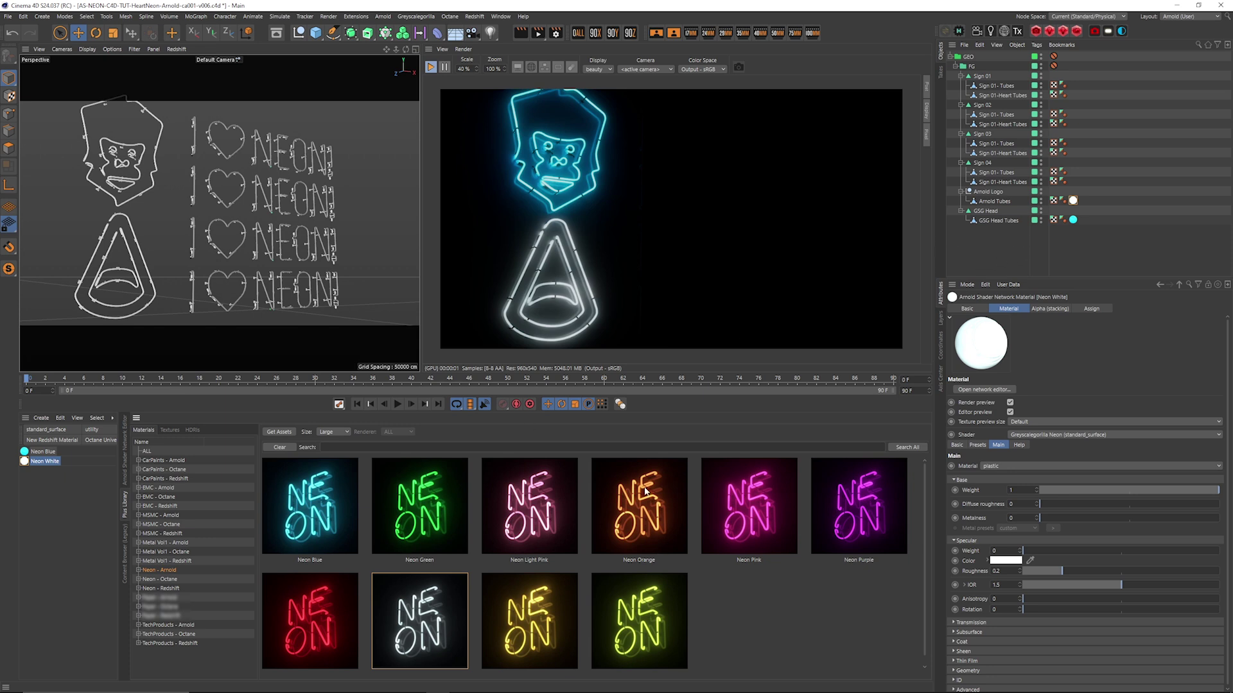
- Apply Neon Pink, Neon Orange, Neon Green and Neon Purple to the Sign 01- Tubes objects under Sign 04, Sign 03, Sign 02 and Sign 01 respectively
drag(743, 514, 1000, 174)
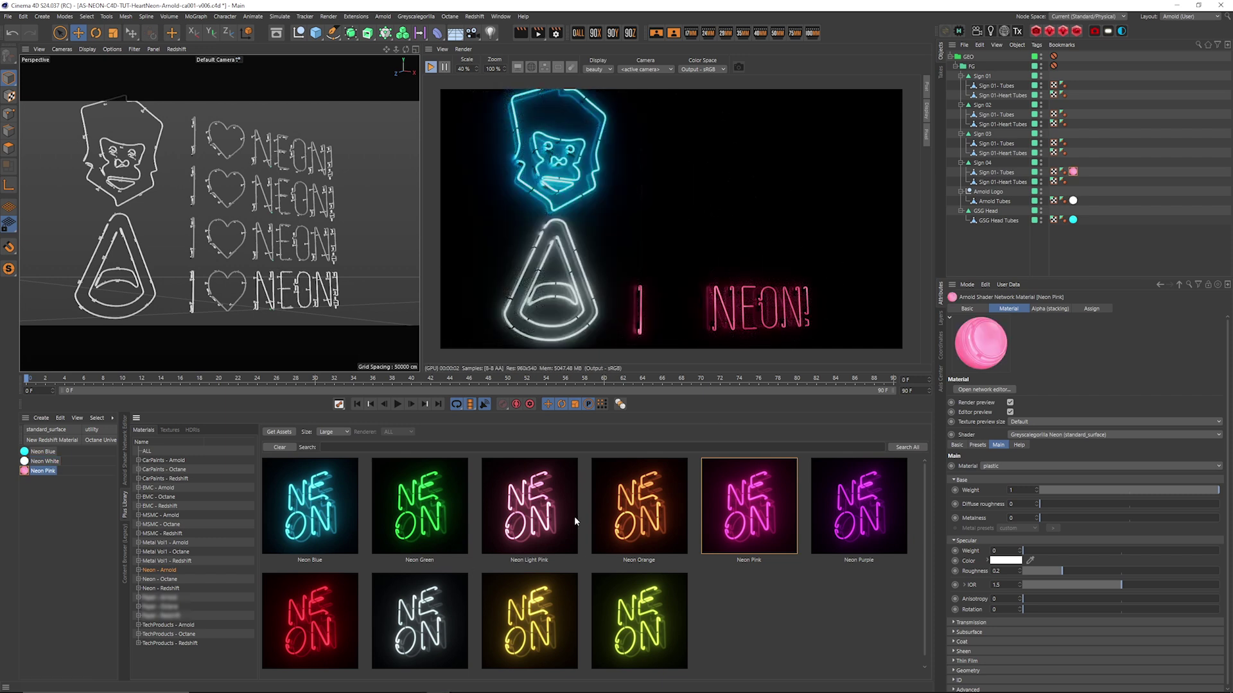
drag(626, 506, 1011, 152)
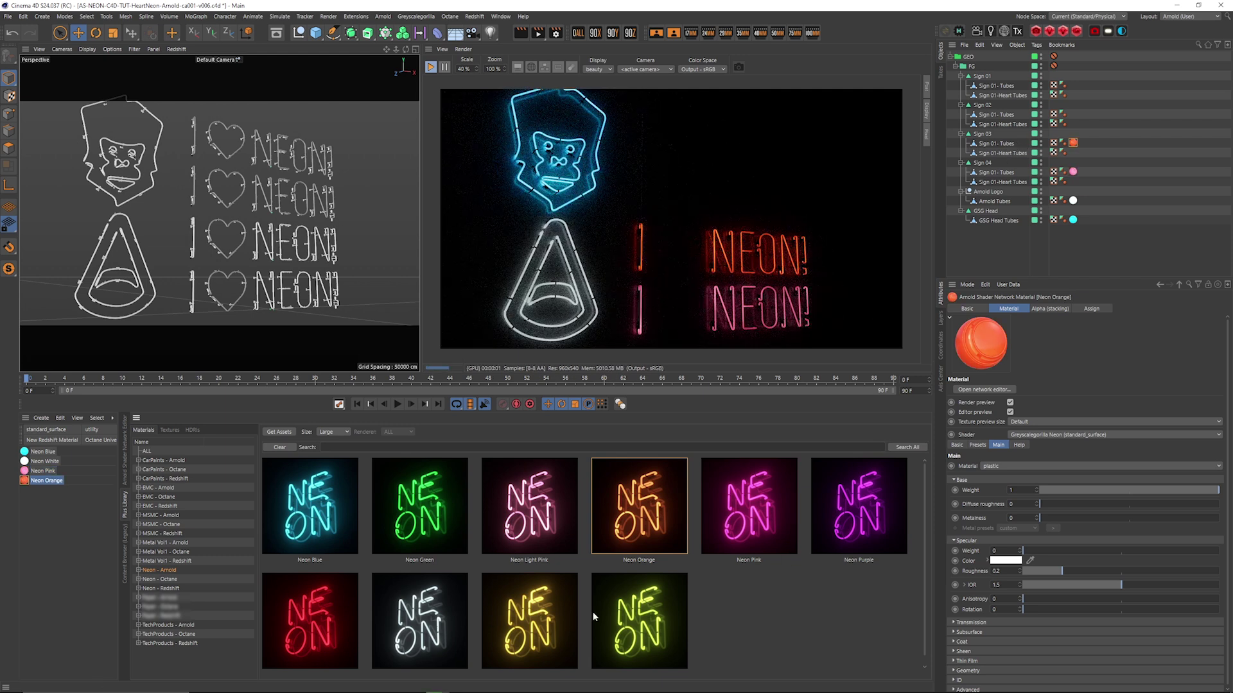
drag(408, 514, 1009, 116)
click(862, 507)
drag(862, 507, 1005, 86)
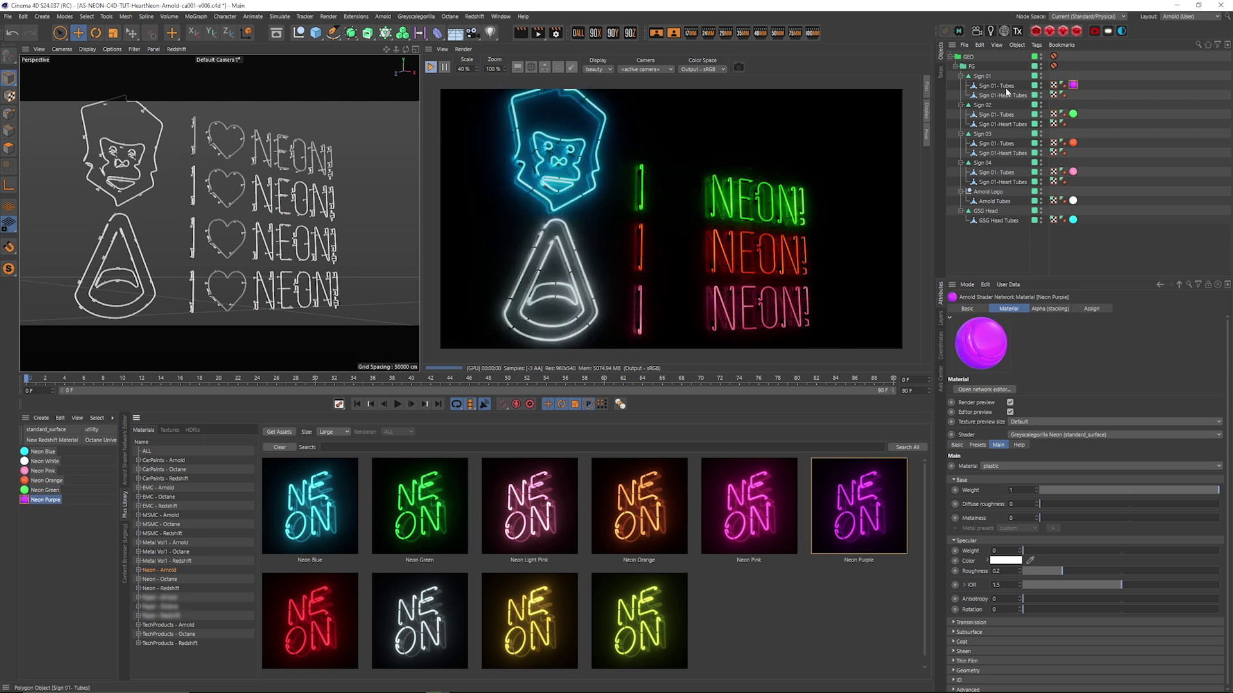
- Add the Neon Red material and apply it to the Sign 01-Heart Tubes objects of all four signs
click(1018, 95)
ctrl+click(1021, 124)
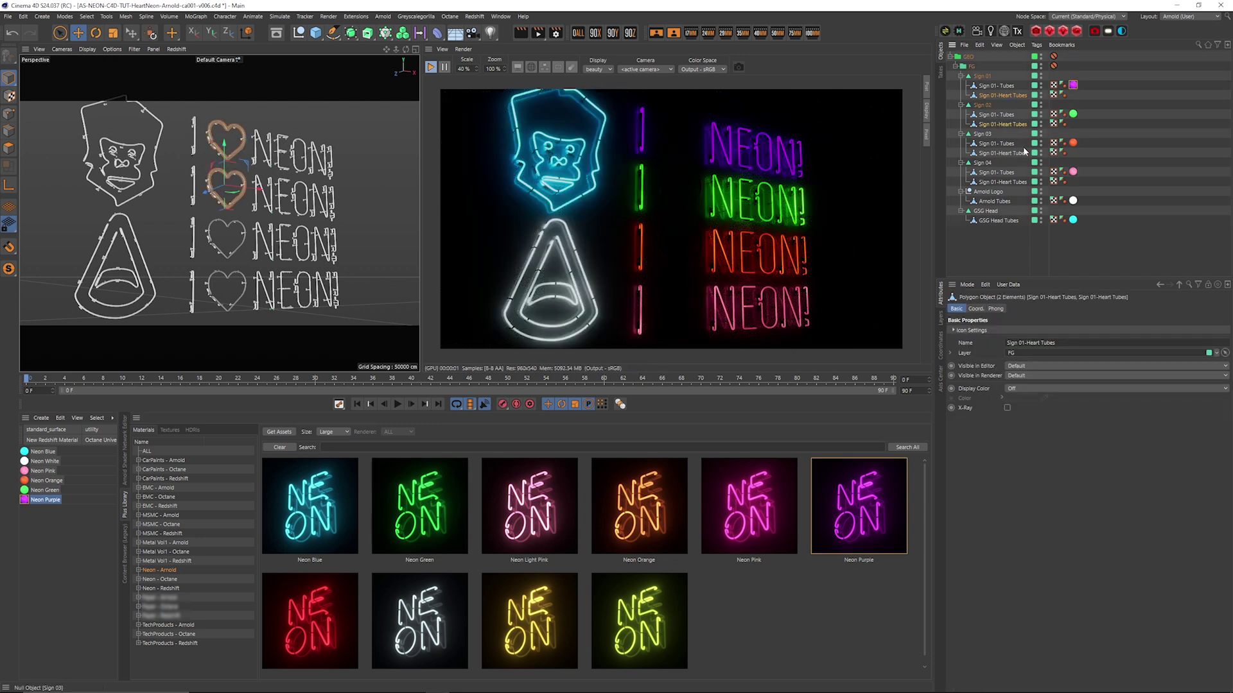
ctrl+click(1022, 153)
ctrl+click(1019, 181)
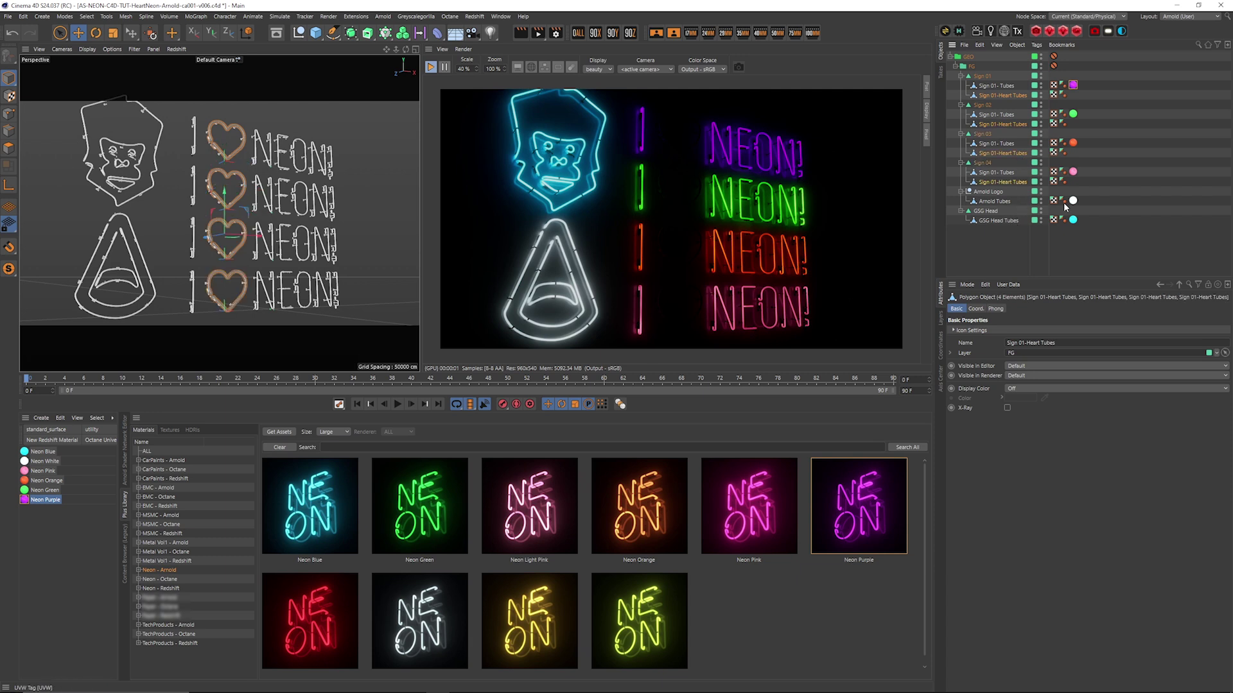
double_click(319, 622)
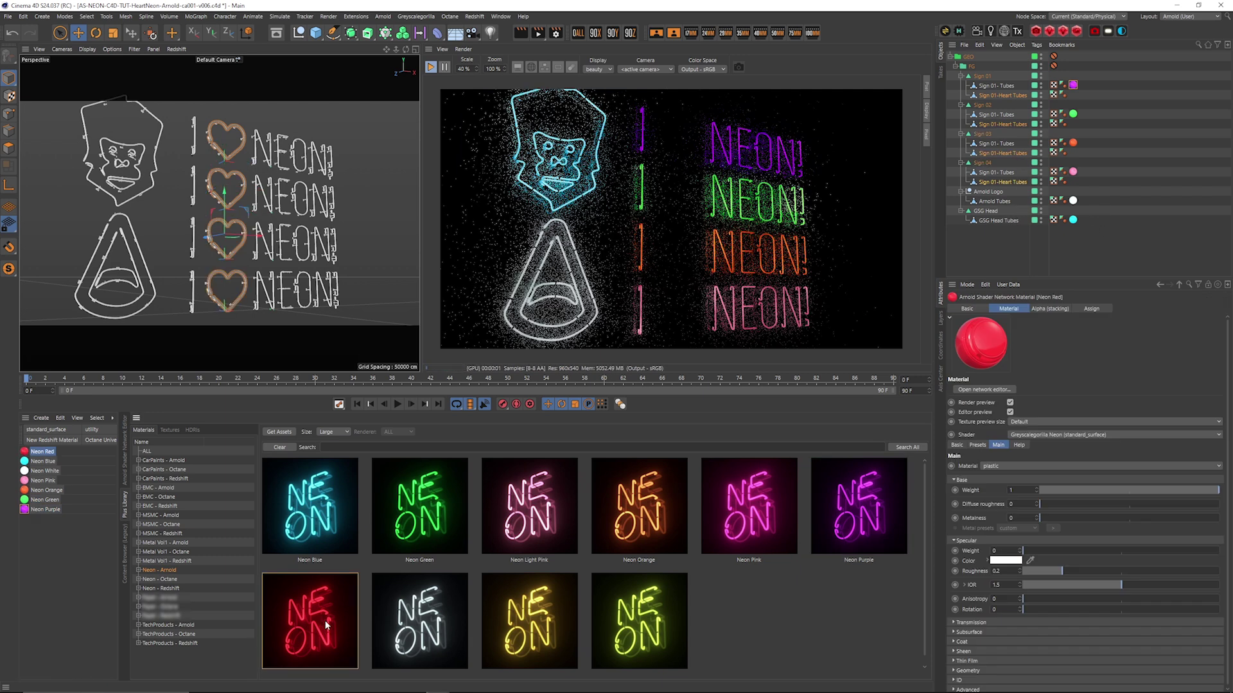
right_click(48, 455)
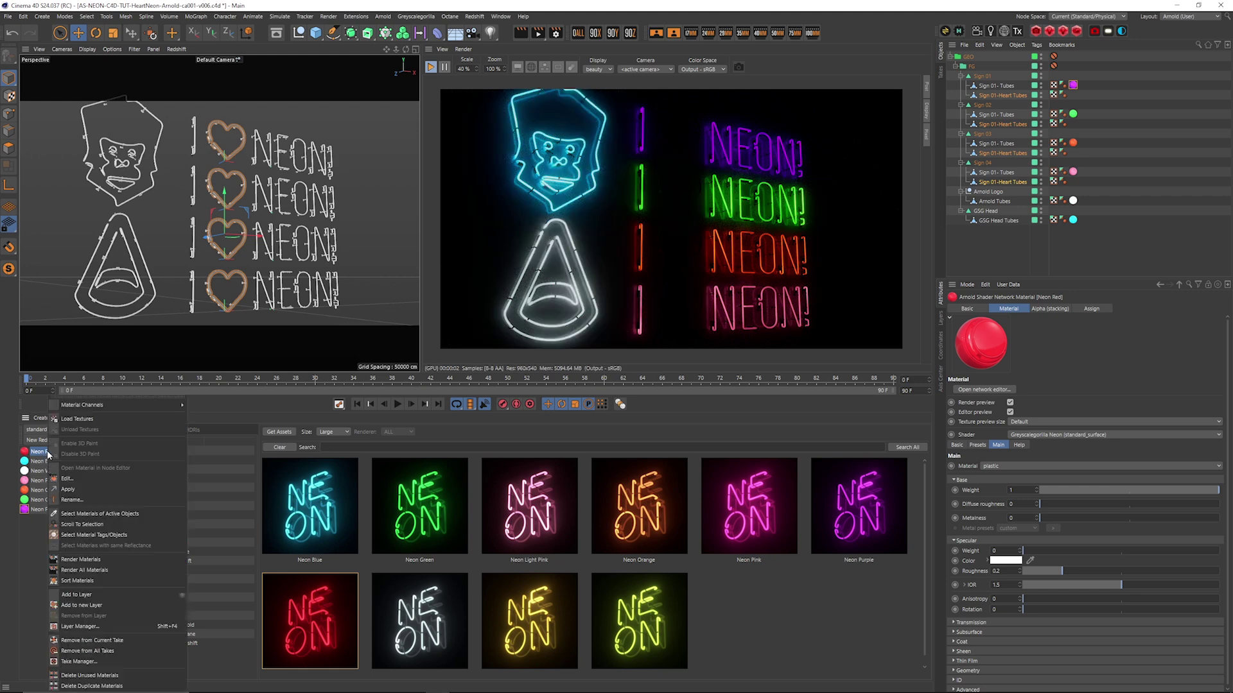
click(99, 491)
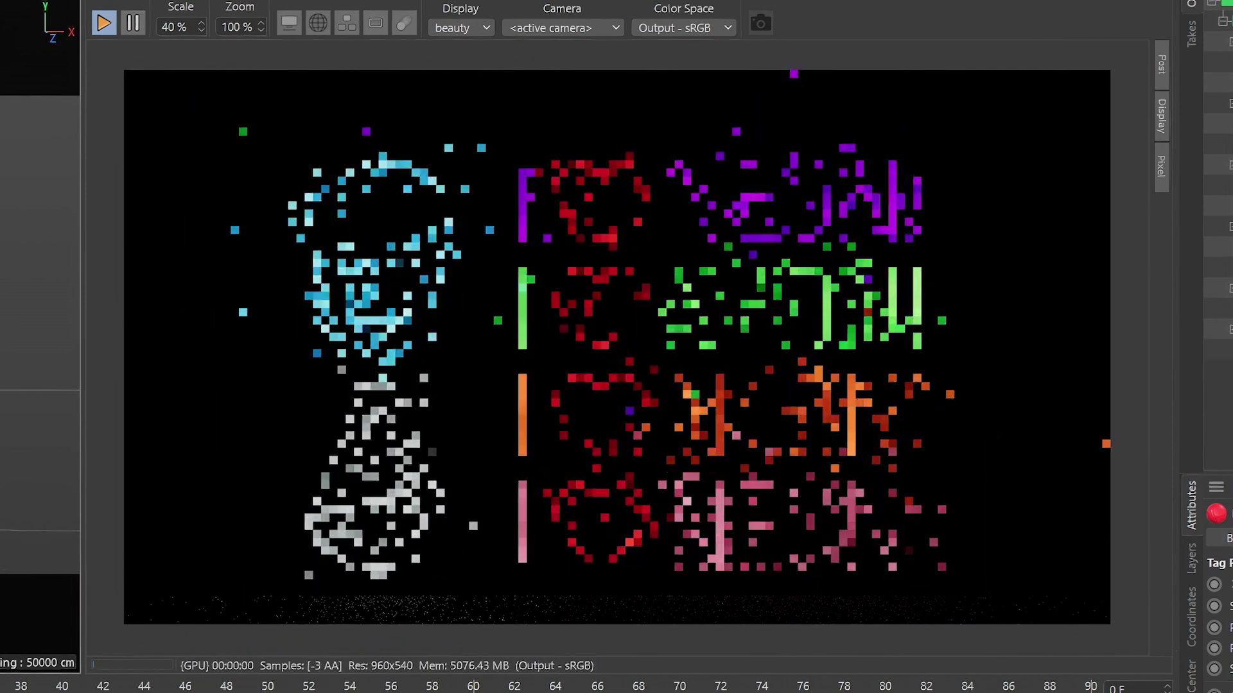
- Inspect the rendered neon glow and wall reflections on the hearts and letters, both close up and from a distance
scroll(40, 389, down, 4)
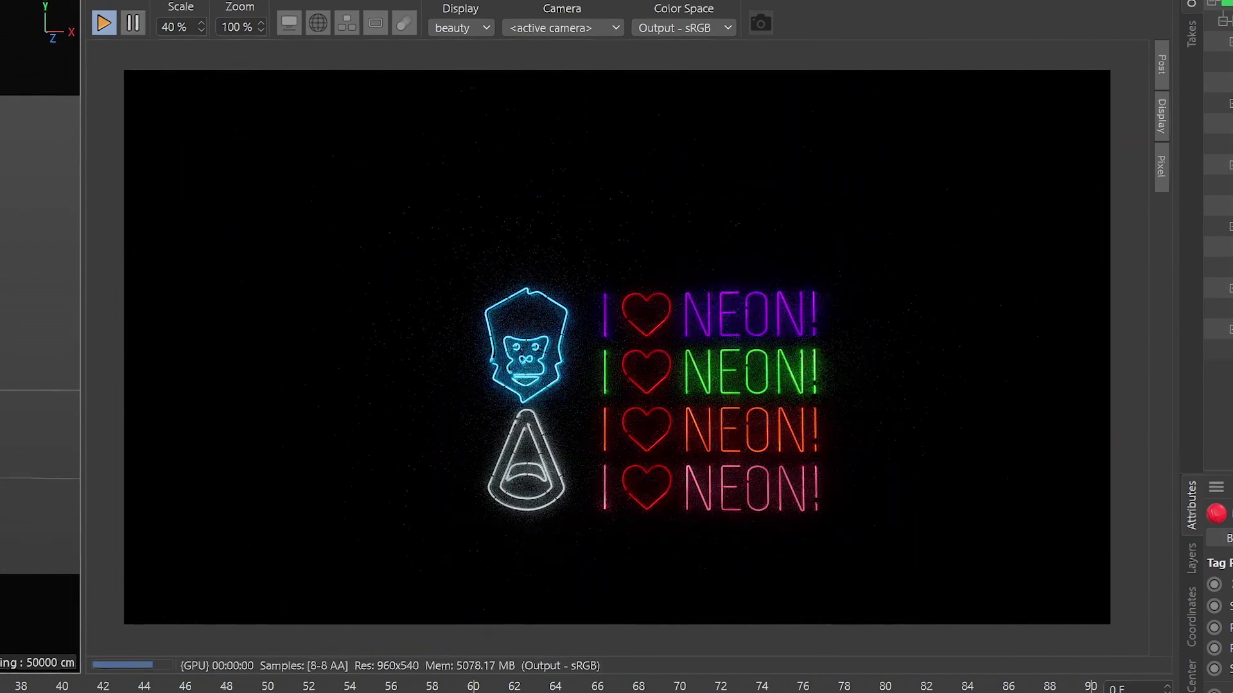
scroll(40, 389, up, 10)
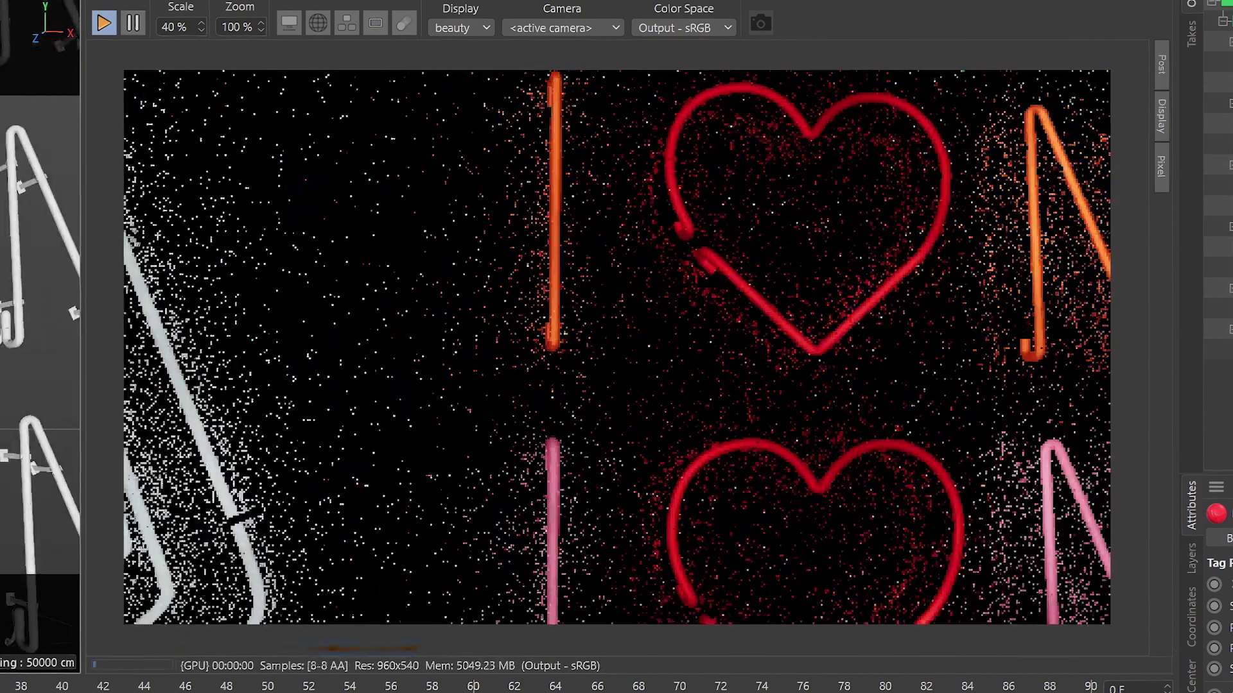
scroll(40, 333, up, 8)
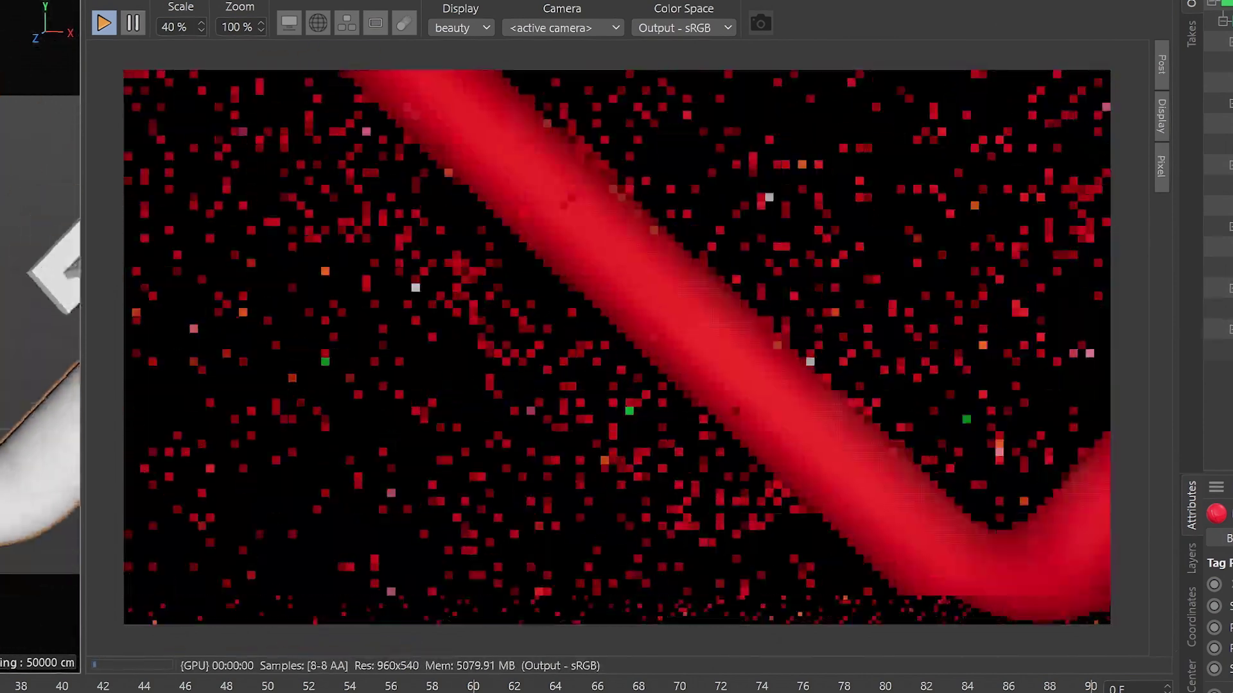
scroll(40, 334, down, 10)
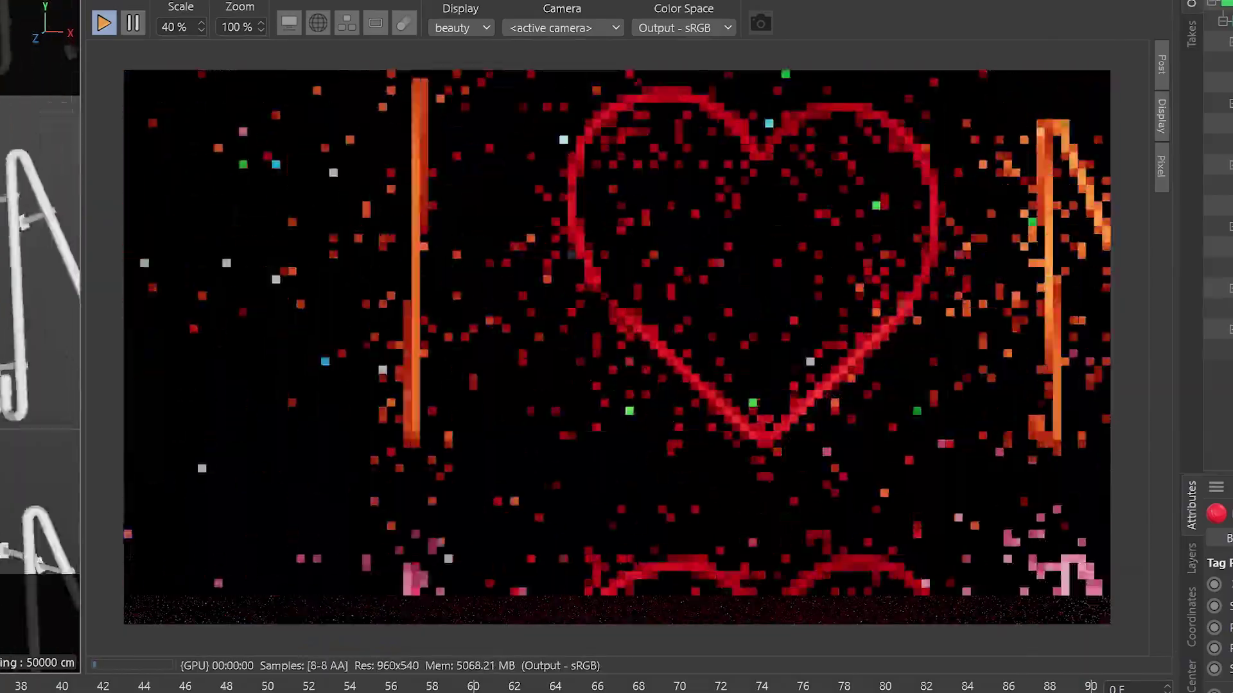
alt+middle_drag(71, 334, 20, 334)
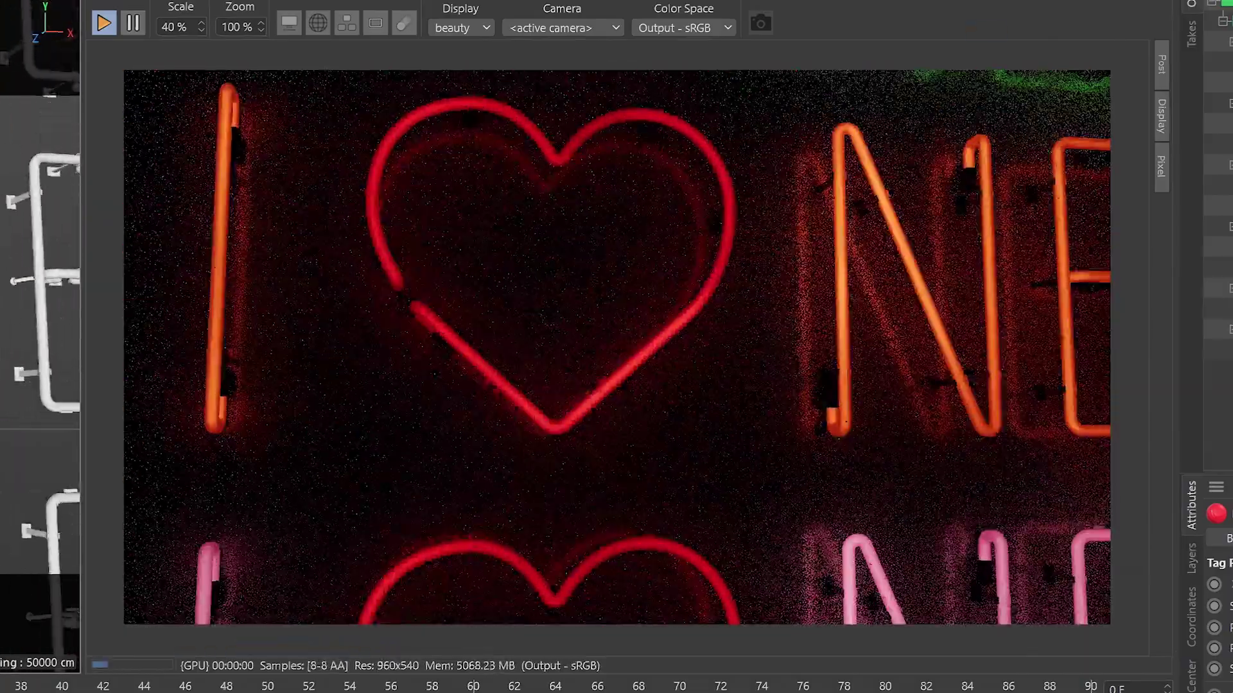
mouse_move(40, 334)
alt+mouse_down()
mouse_move(29, 333)
mouse_move(39, 334)
alt+mouse_up()
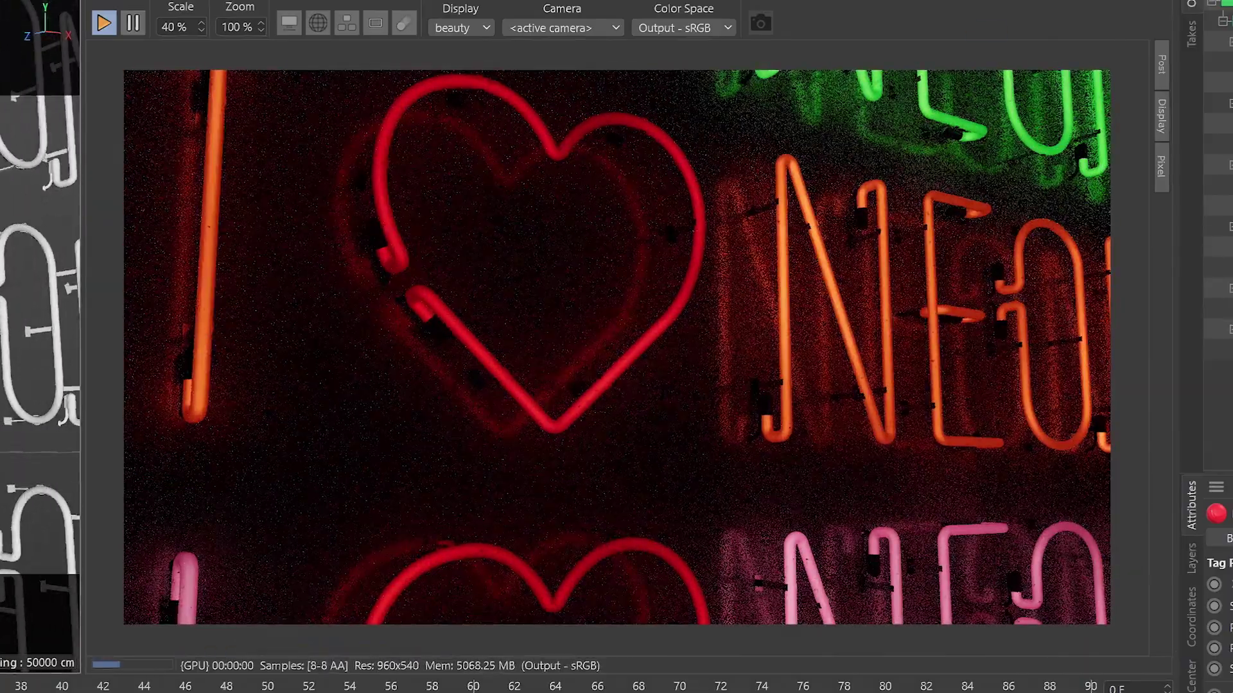
scroll(40, 334, down, 8)
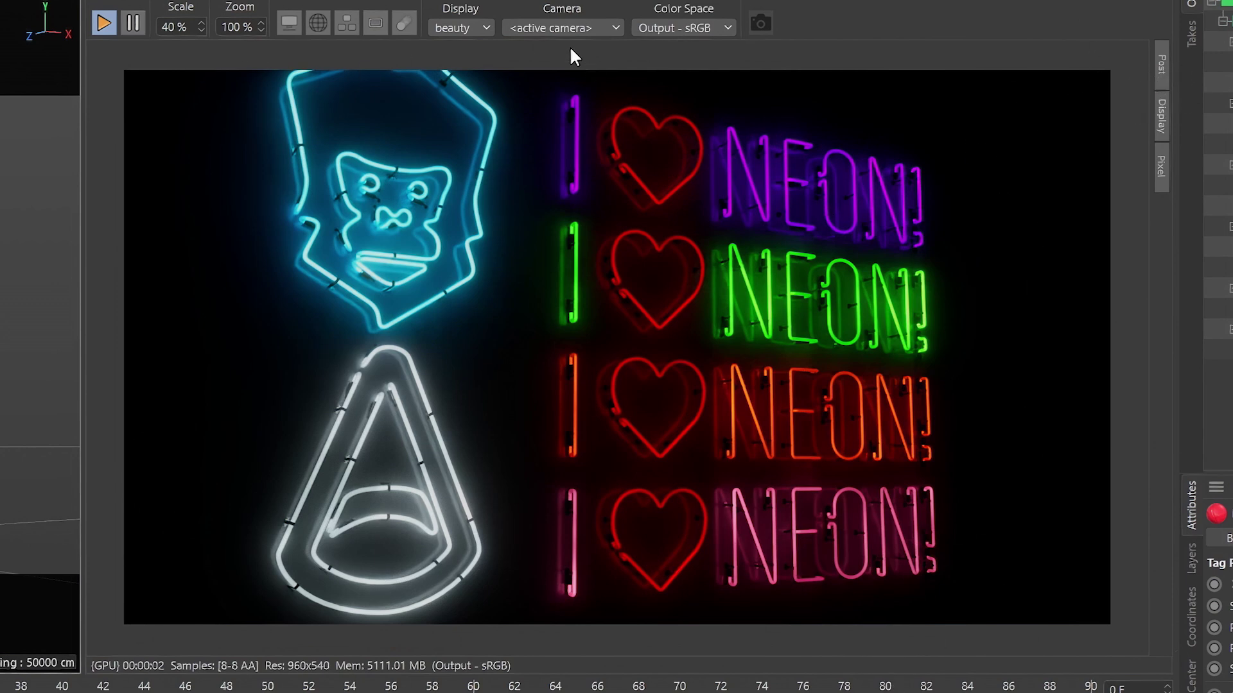
- Review the post-processing imagers of the render view, including the bloom settings of Arnold lens effects
click(1164, 70)
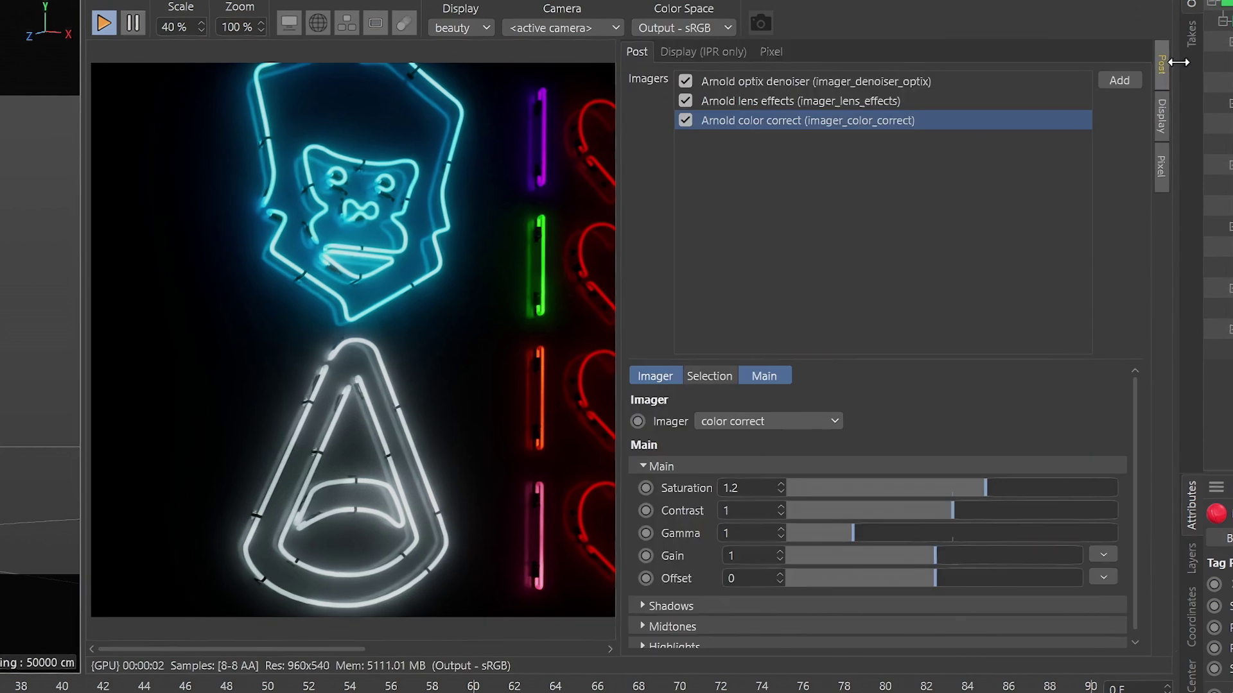
click(787, 101)
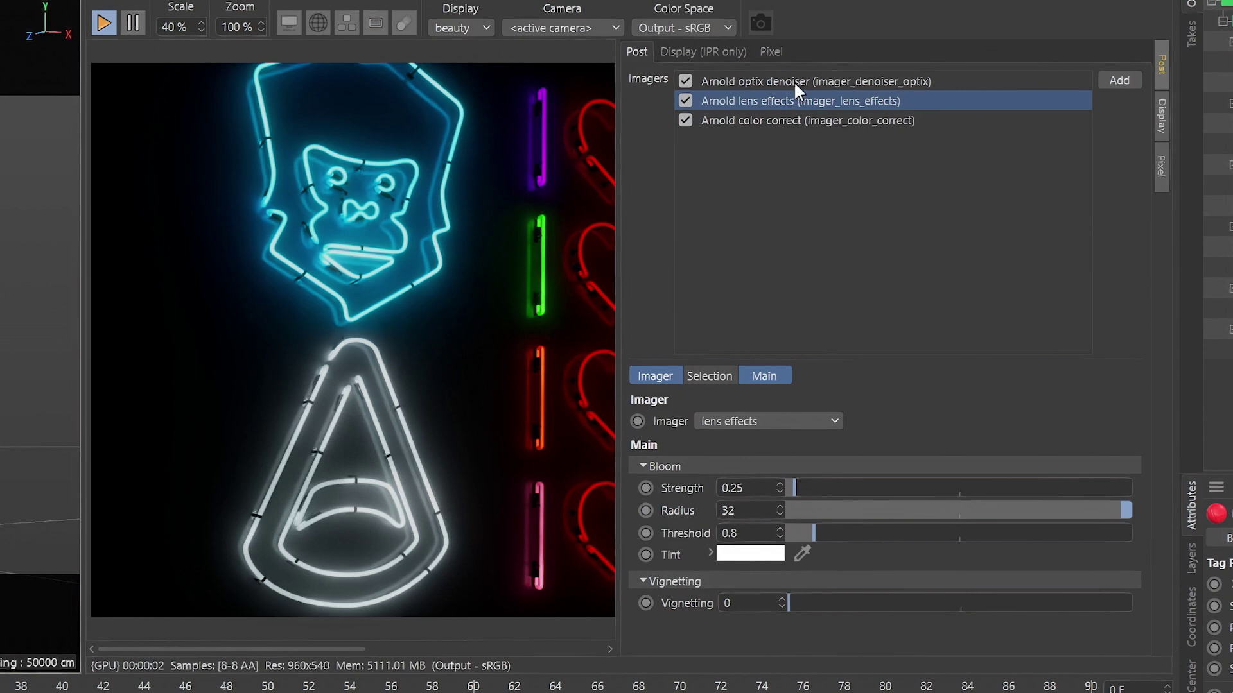
click(1162, 67)
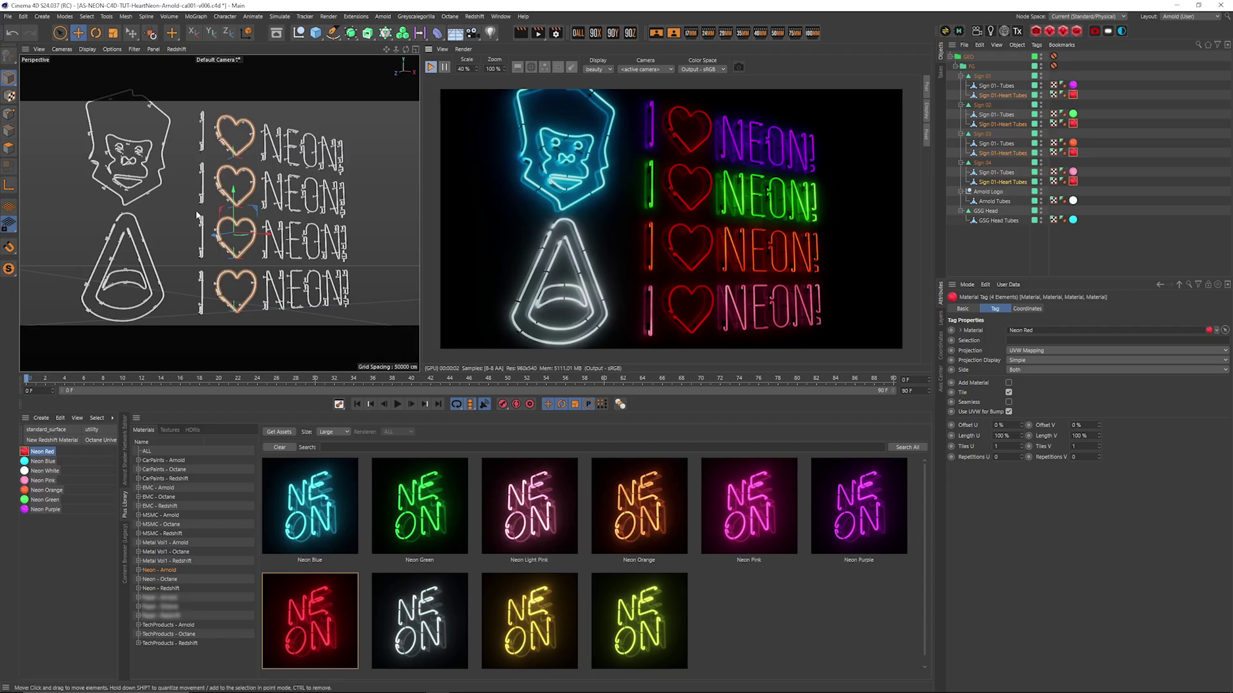
- Open the Neon Green material's shader network and preview the C4D Noise feeding the range node through the Arnold Beauty output
alt+drag(197, 213, 168, 232)
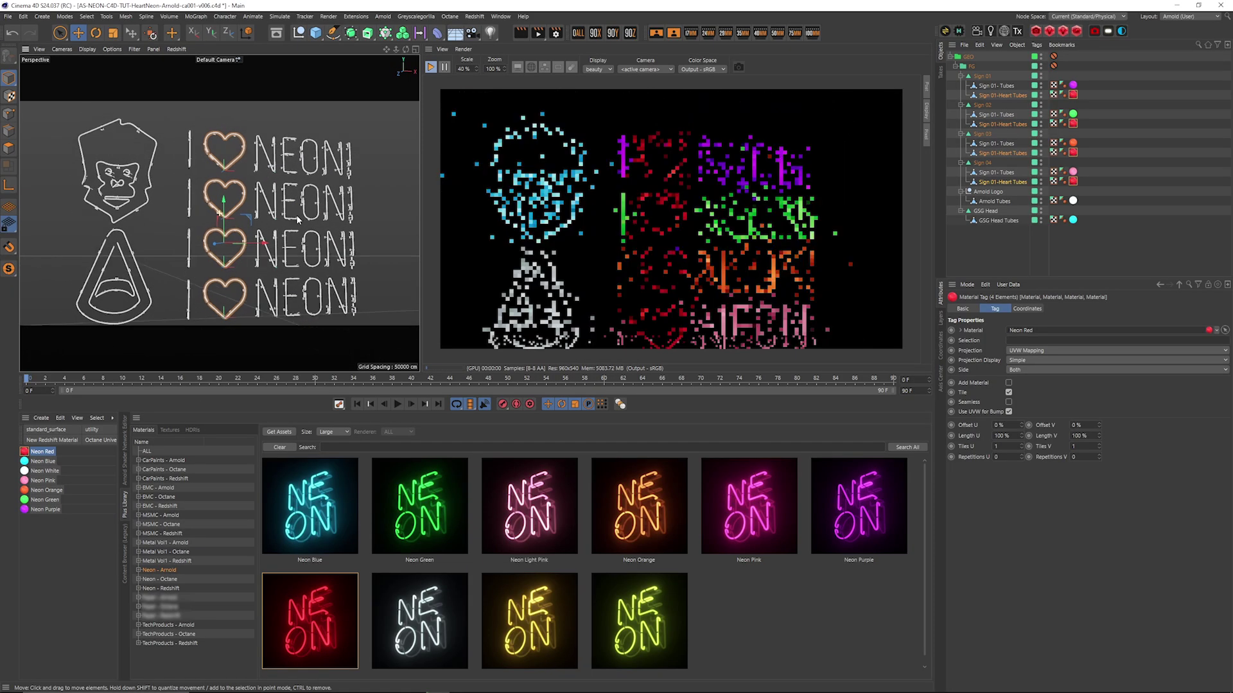
scroll(295, 238, up, 5)
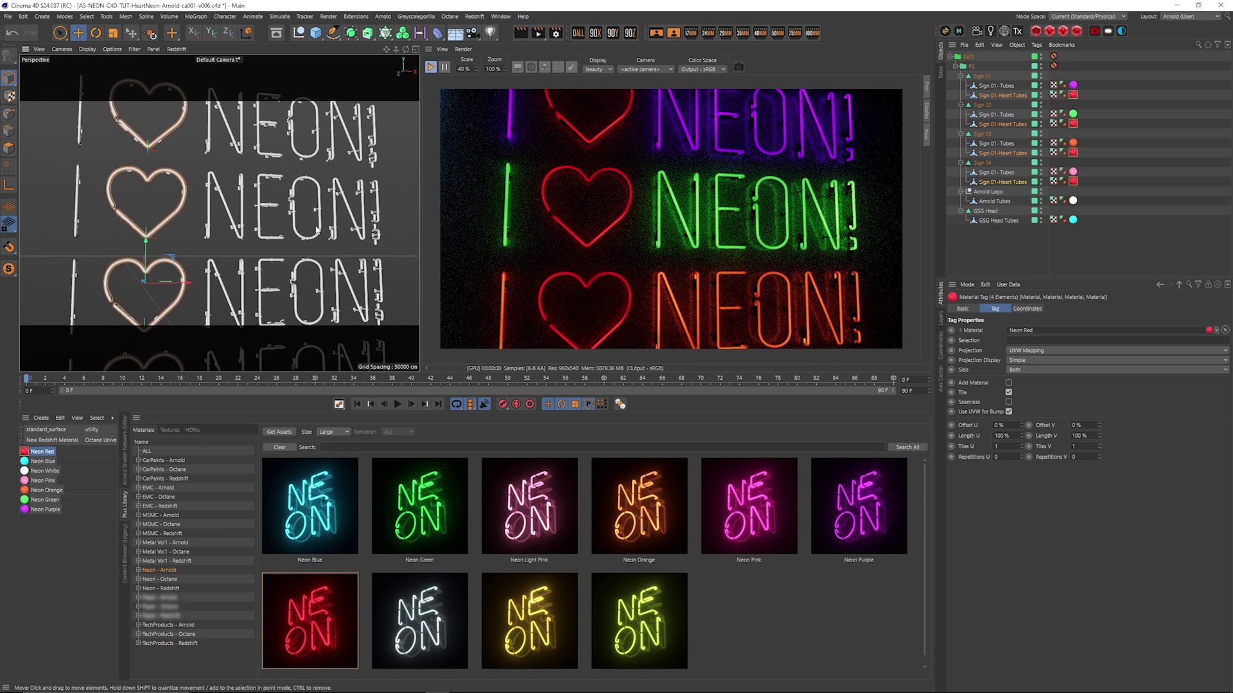
click(76, 499)
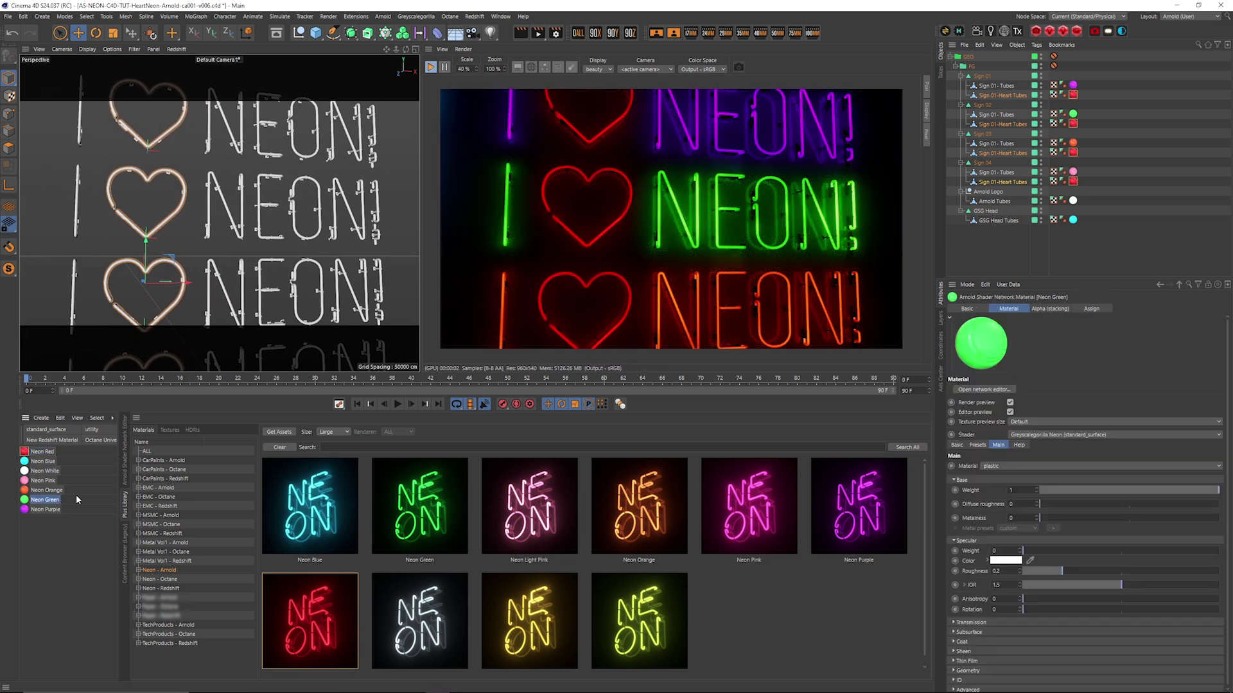
click(126, 450)
double_click(47, 499)
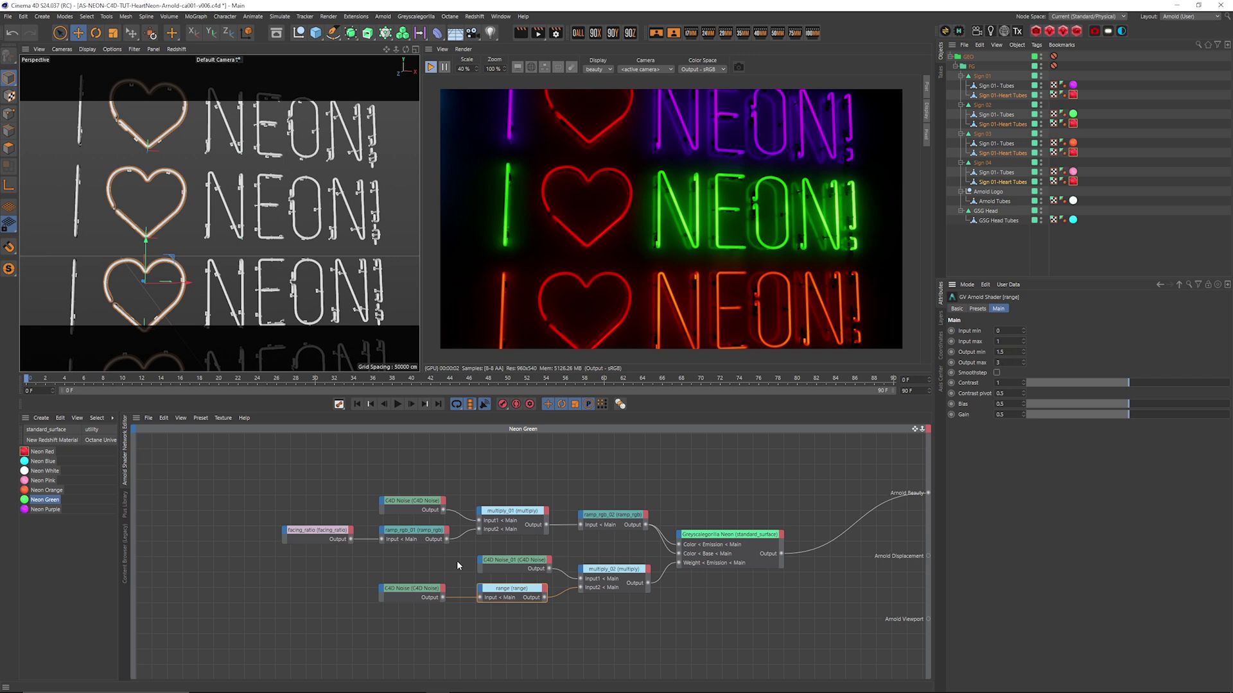
click(439, 595)
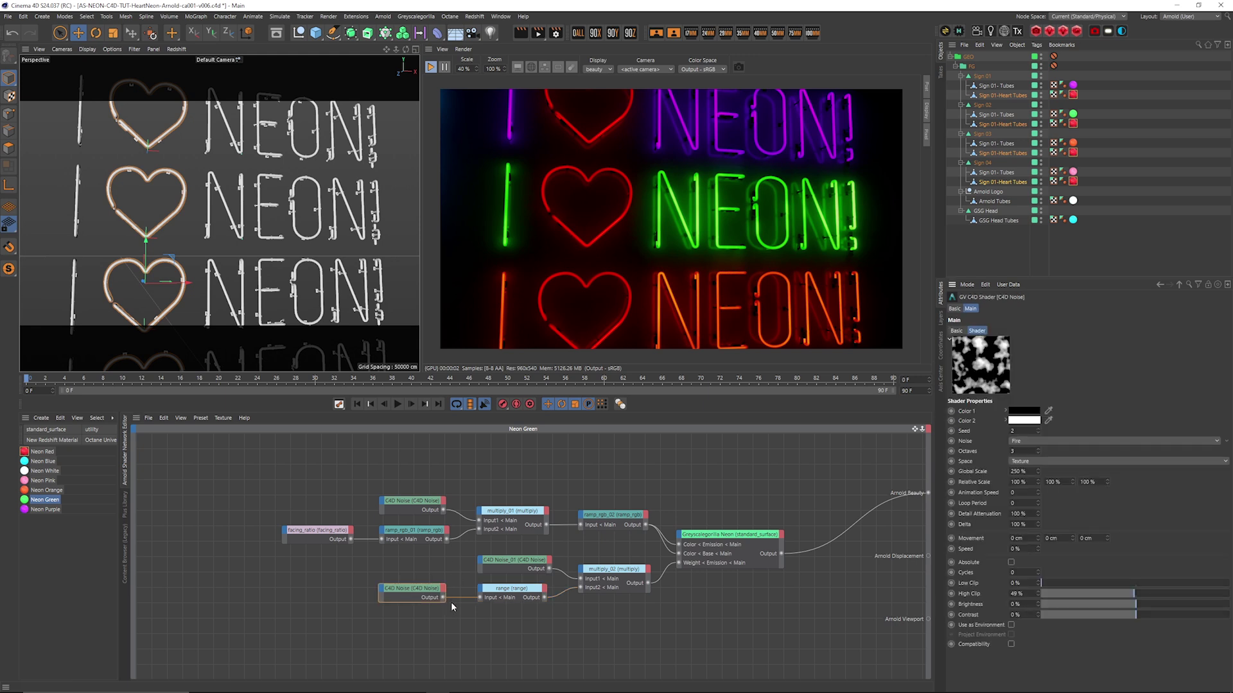
key(a)
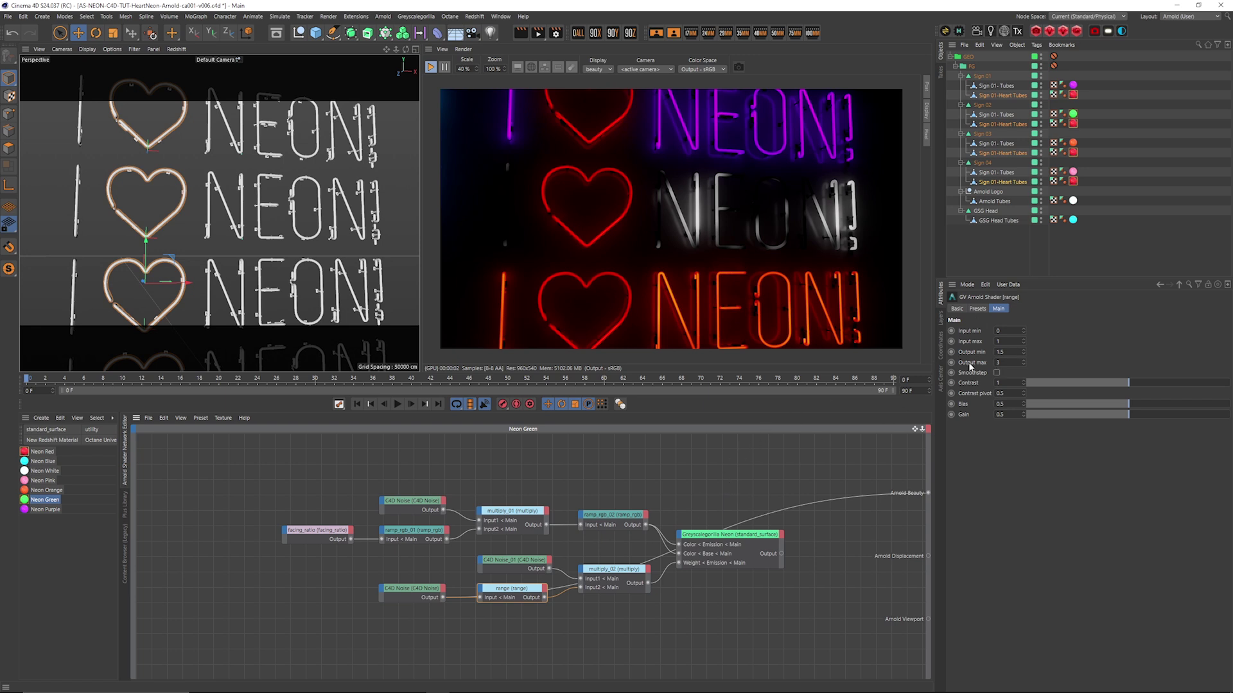
- Set the Output min of Neon Green's range node to 3
drag(1007, 352, 996, 353)
key(Return)
text(3)
key(Return)
- Preview the range node through the Arnold Beauty output and set its Output min to 0.1
click(621, 576)
click(529, 595)
double_click(544, 598)
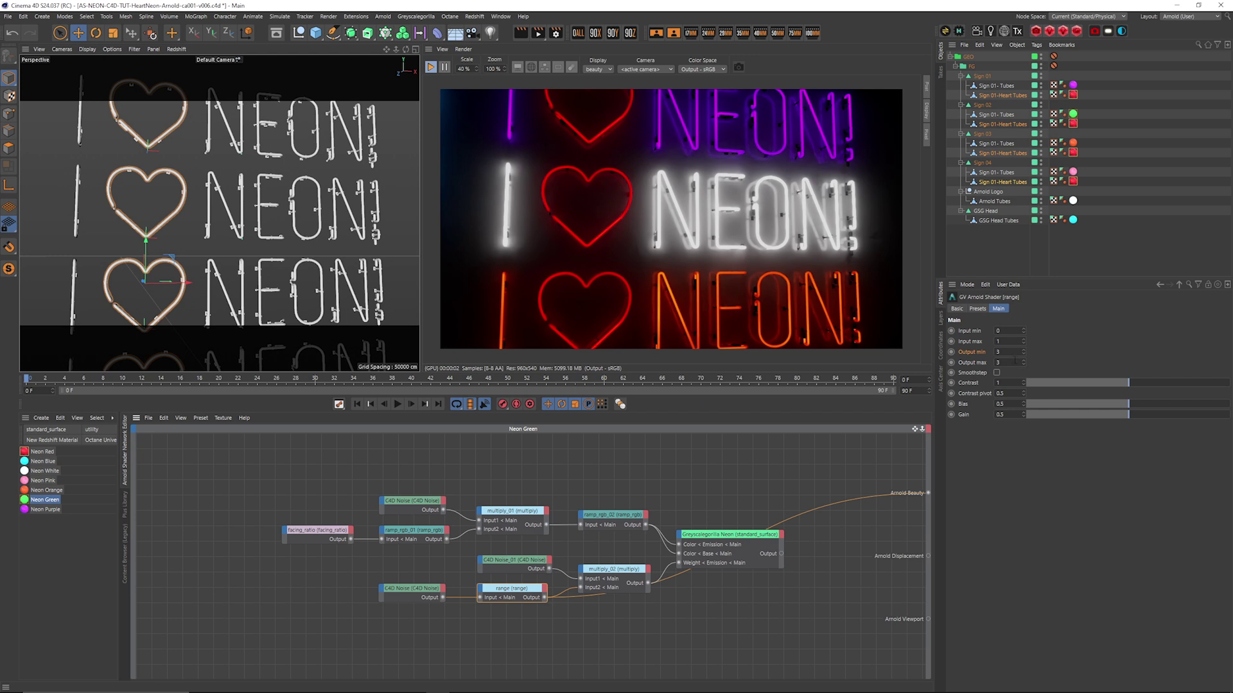
double_click(997, 352)
text(.1)
key(Return)
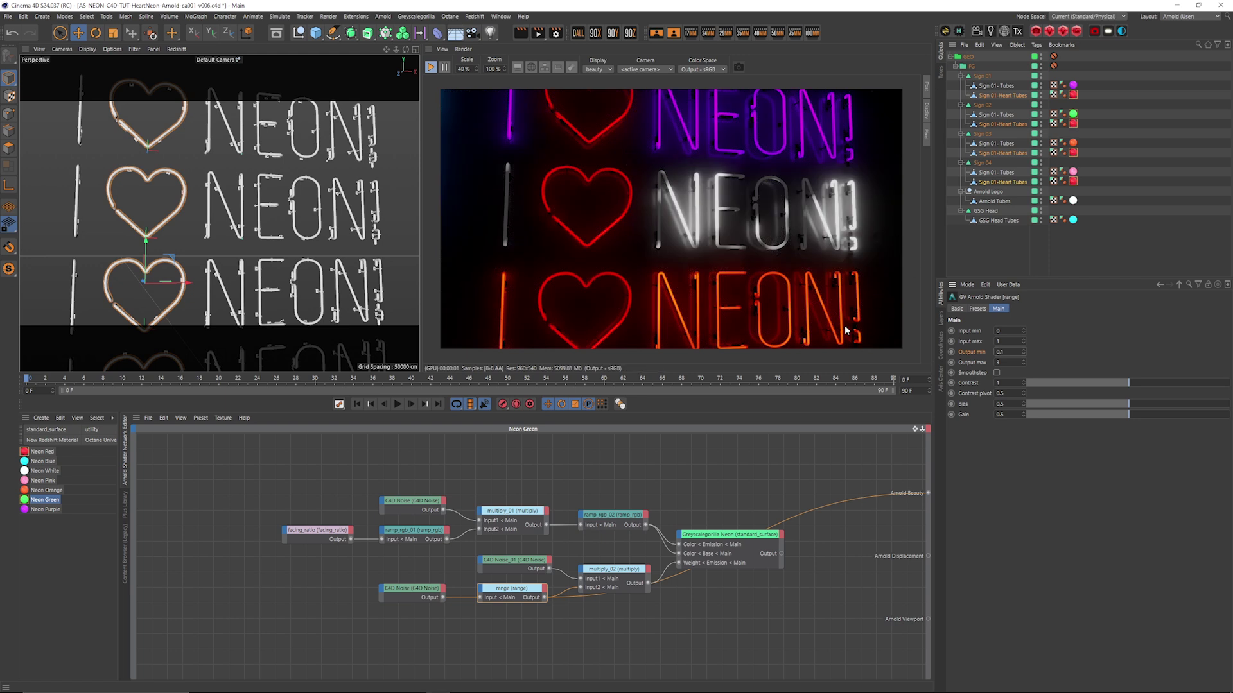
click(623, 571)
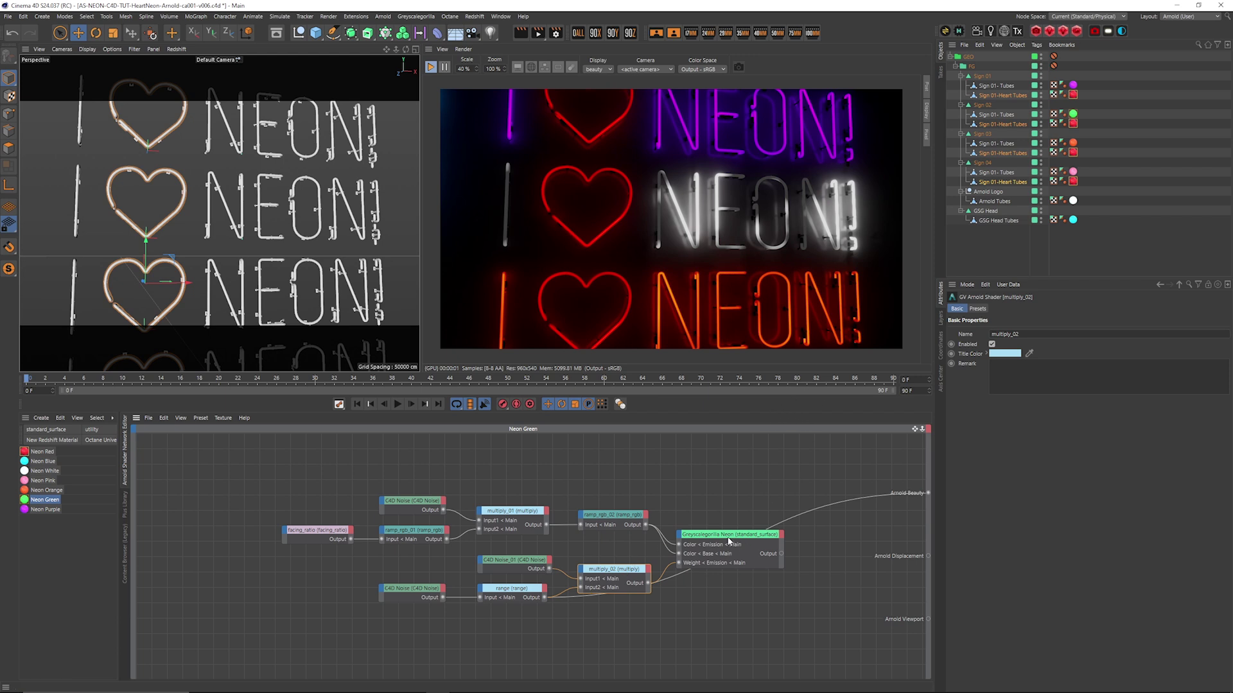
- Route the Greyscalegorilla Neon shader back to the Arnold Beauty output and set the range node's Output min to 5 and Output max to 10
click(728, 542)
key(a)
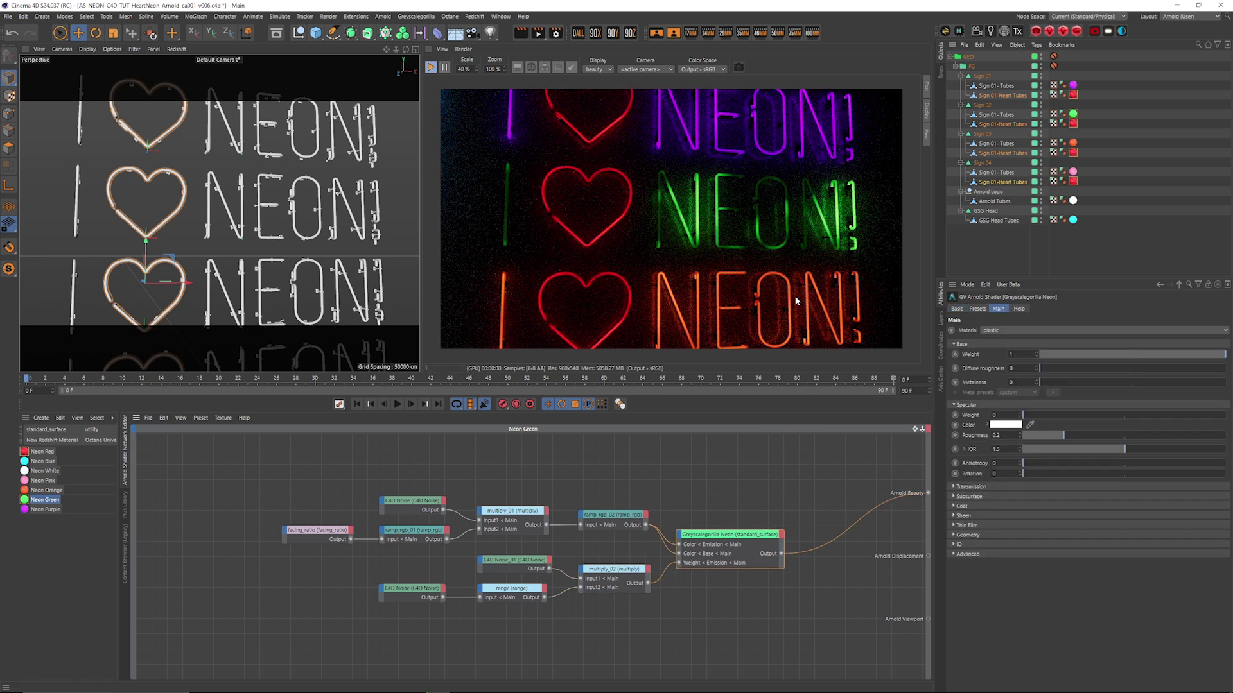
click(524, 597)
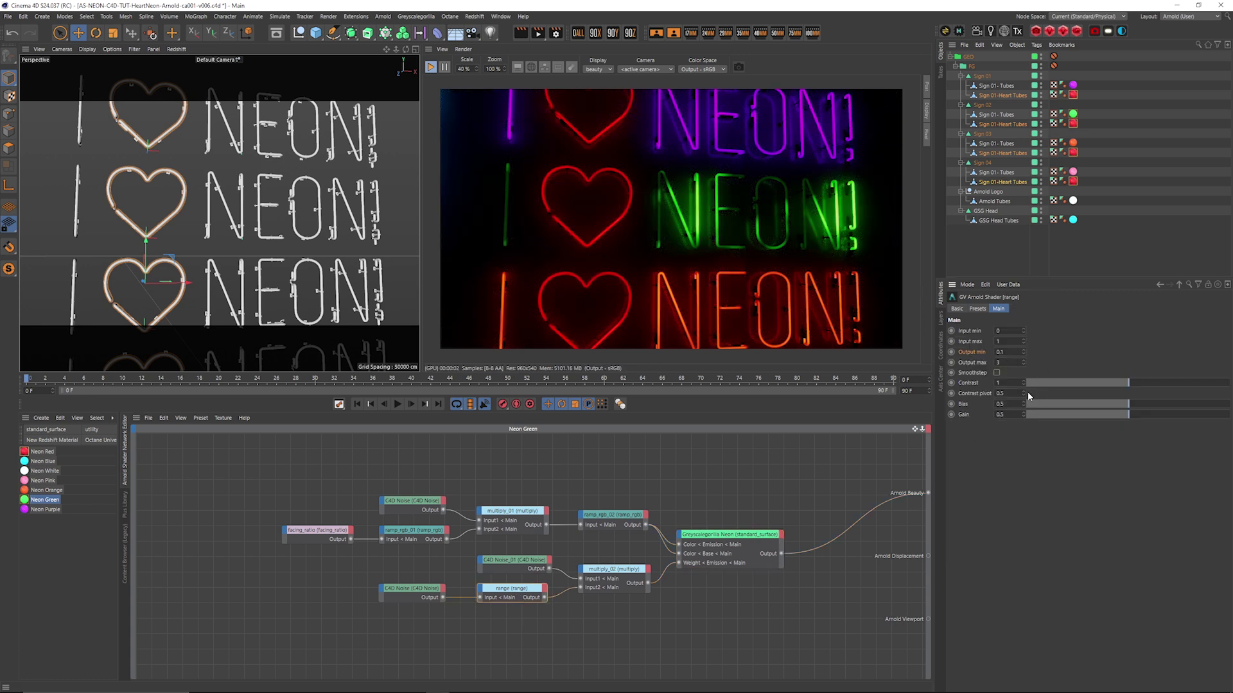
double_click(999, 352)
text(510)
key(Return)
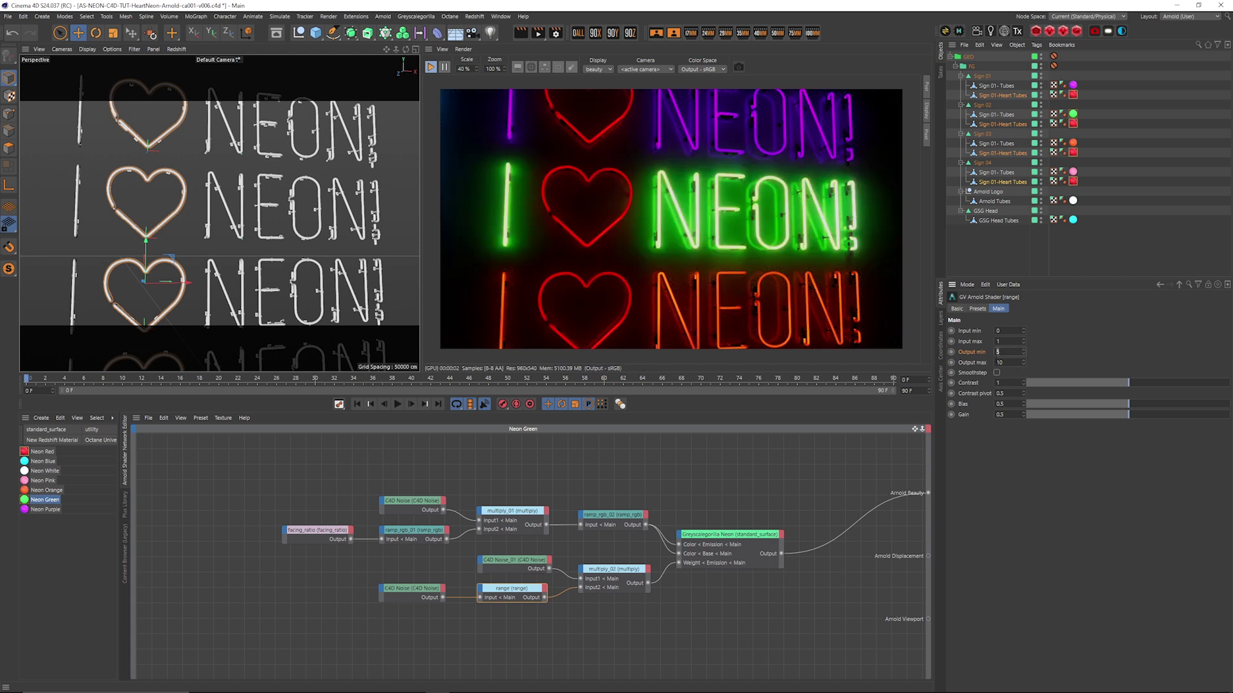
- Try Neon Green's range node with an Output max of 1, and set Output max back to 10 and Output min back to 5
key(ctrl+z)
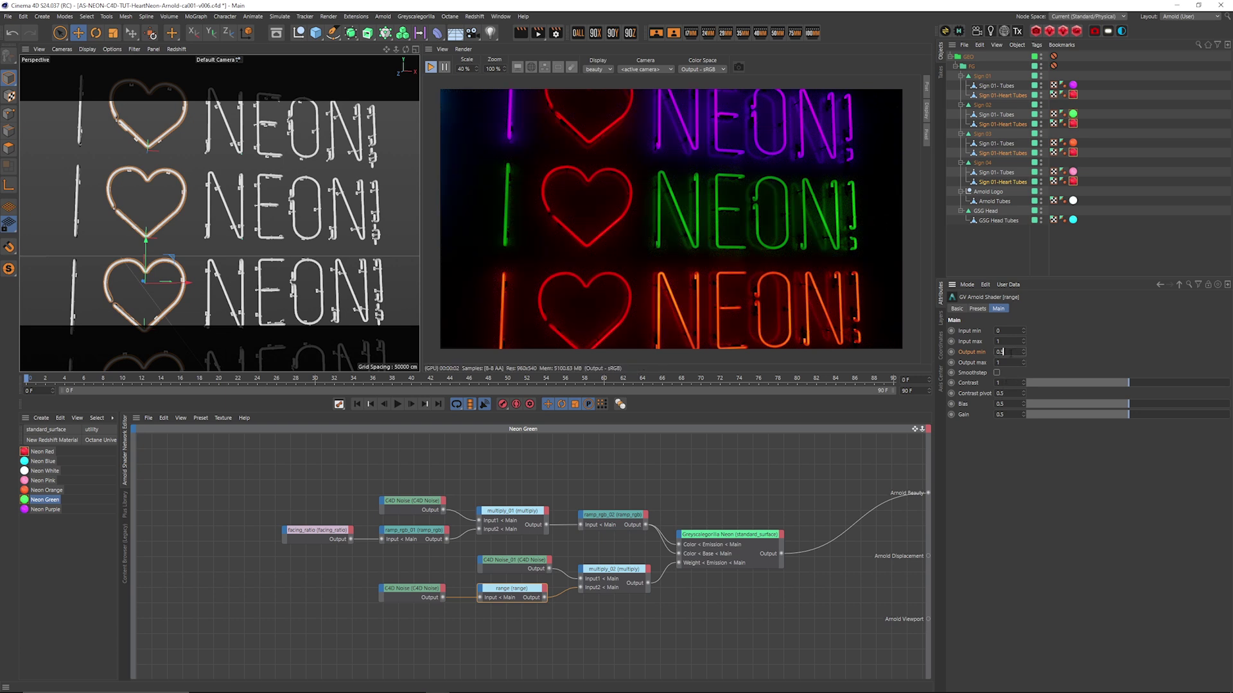
key(Tab)
text(10)
key(shift+Tab)
text(5)
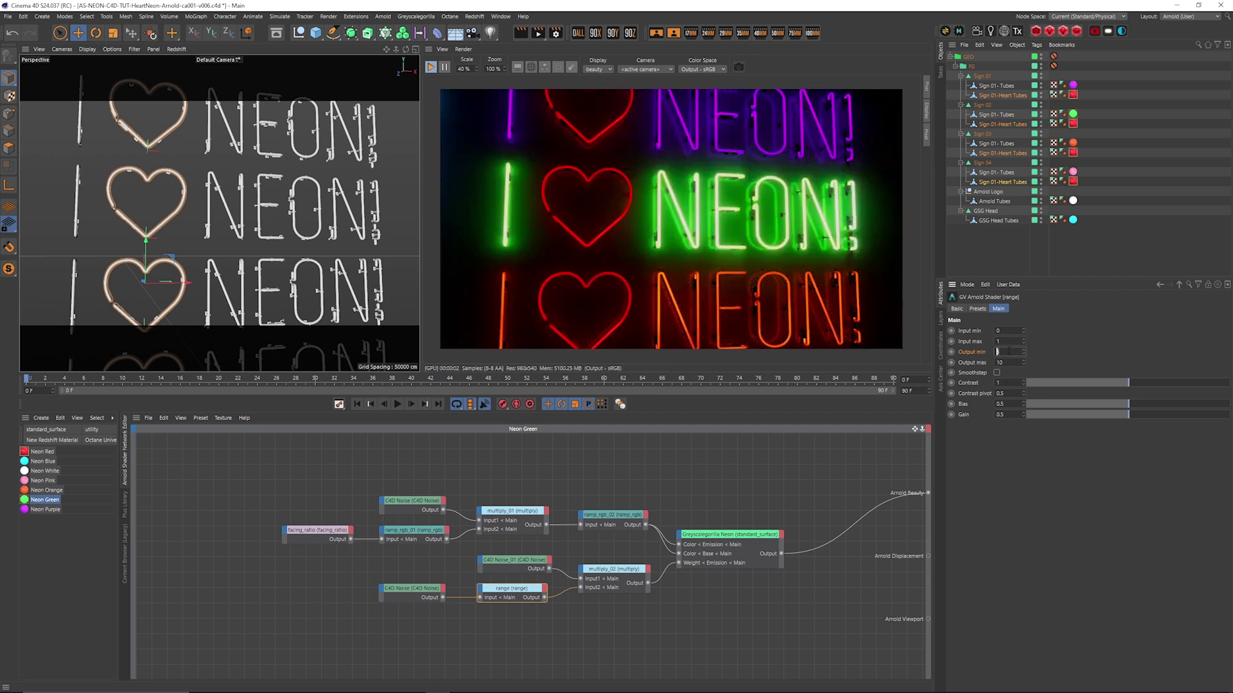
- Try an Output min of 1 on Neon Green's range node, and raise it to 3
text(1)
key(Return)
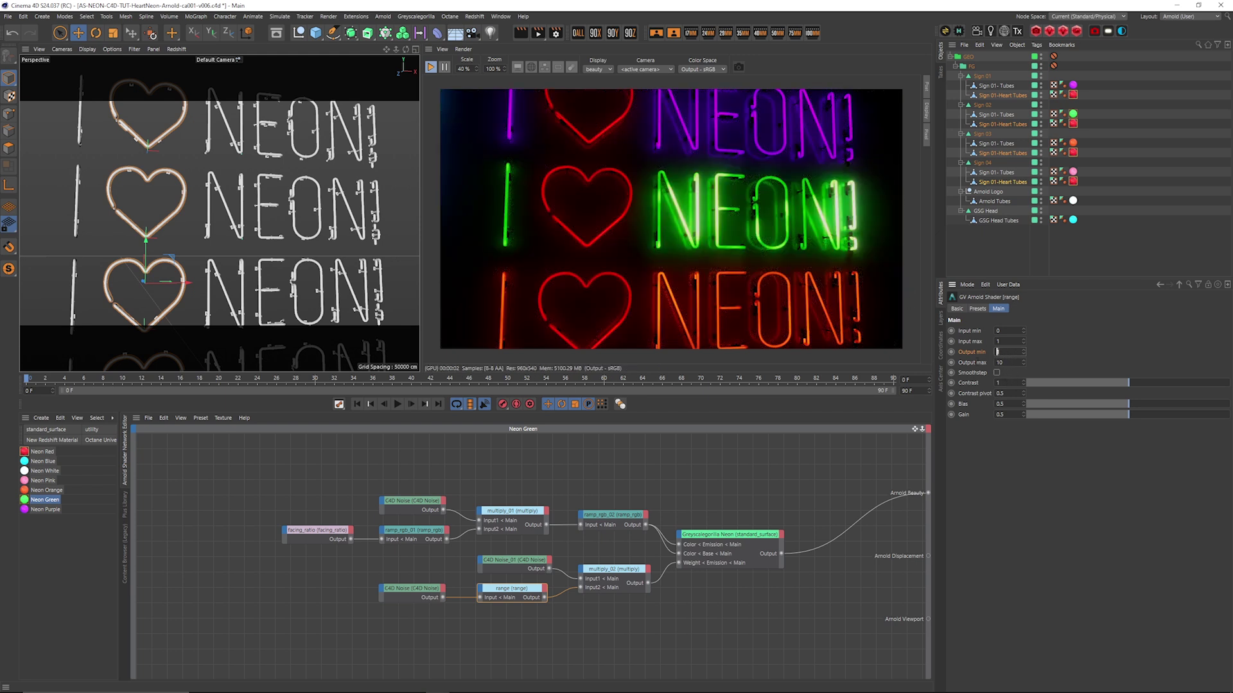
text(3)
key(Return)
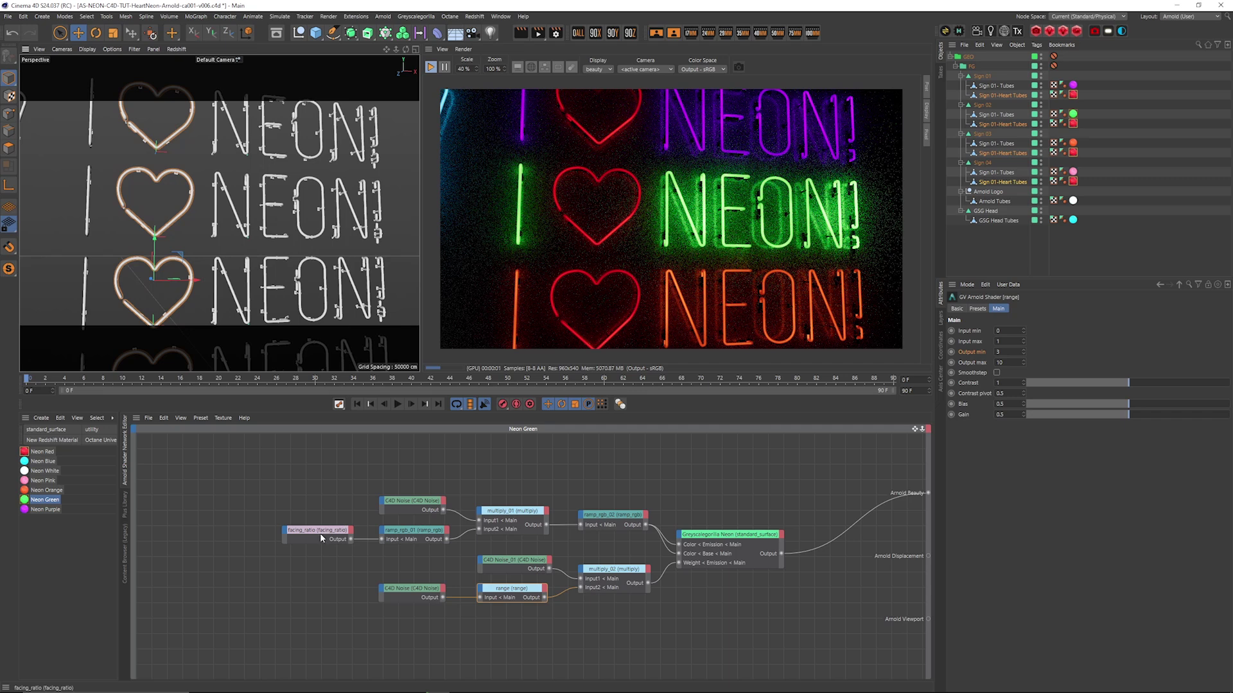
- Preview the facing_ratio, ramp_rgb_01 and ramp_rgb_02 nodes through the Arnold Beauty output, and reconnect the Greyscalegorilla Neon shader to it
click(320, 533)
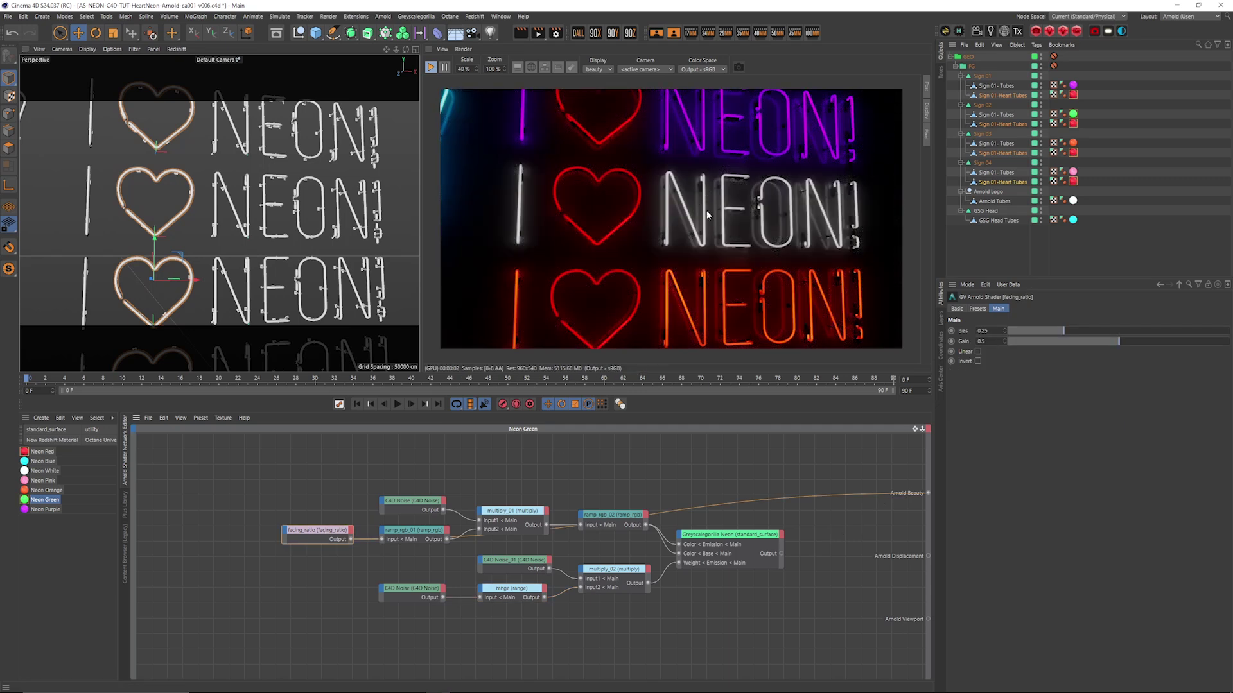
click(425, 538)
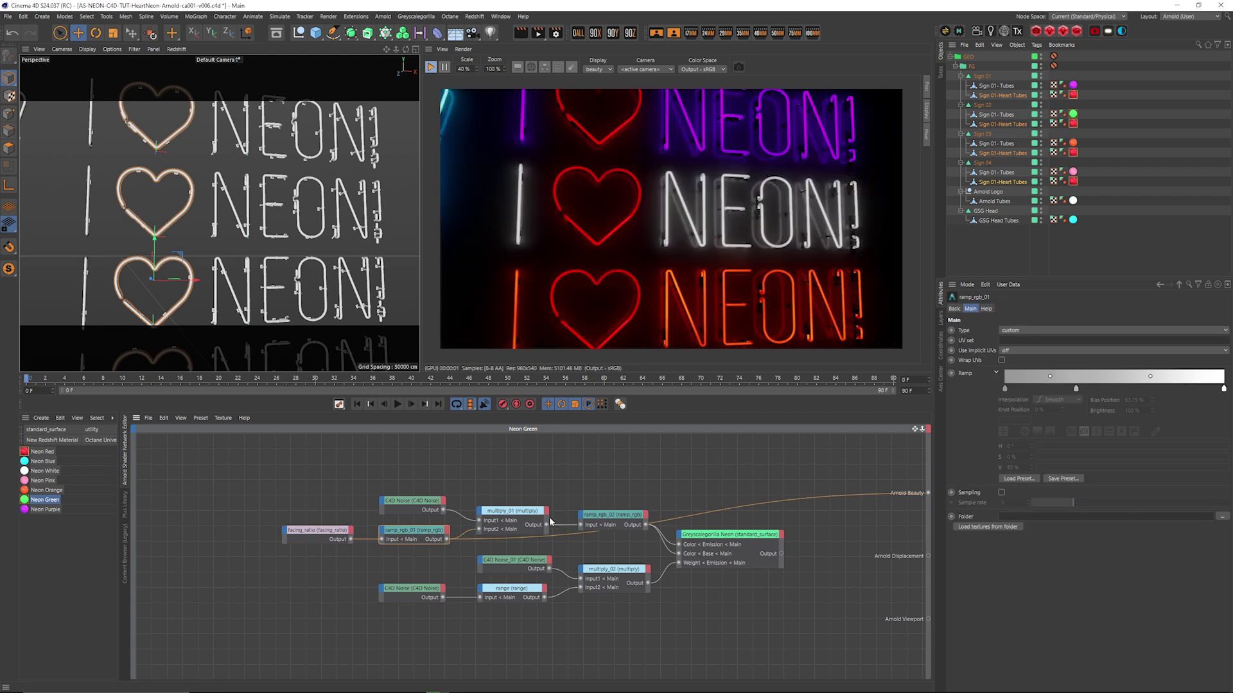
click(611, 515)
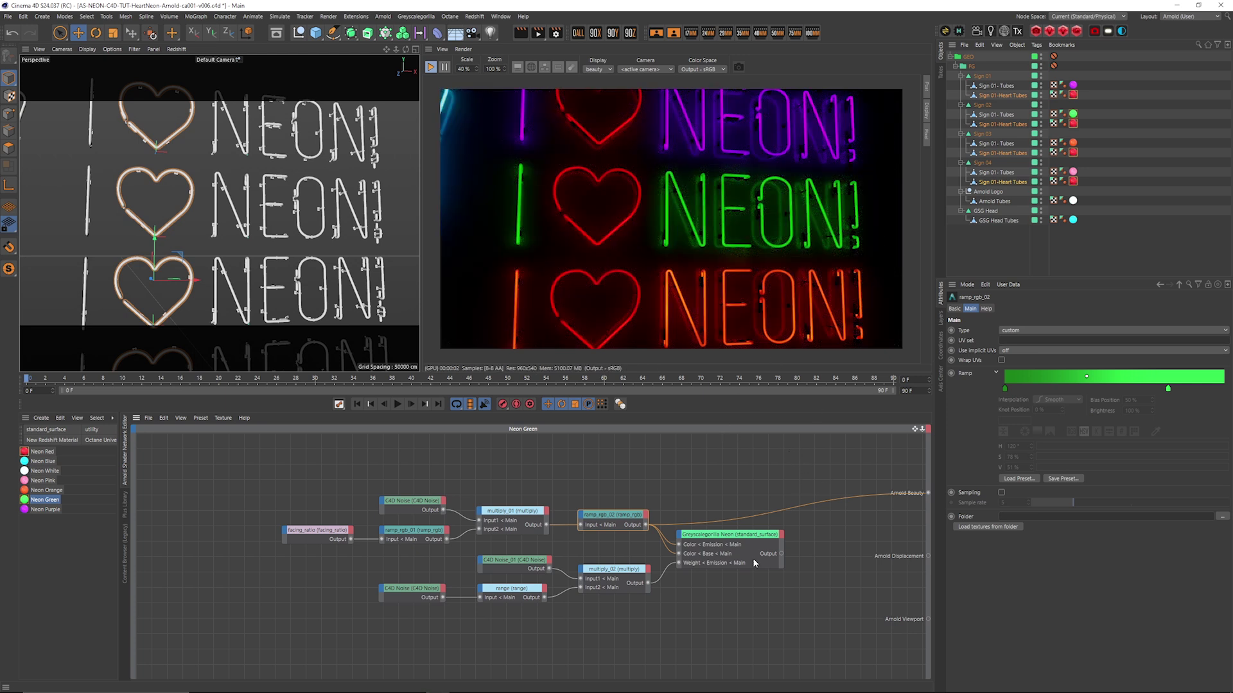
click(721, 542)
double_click(726, 544)
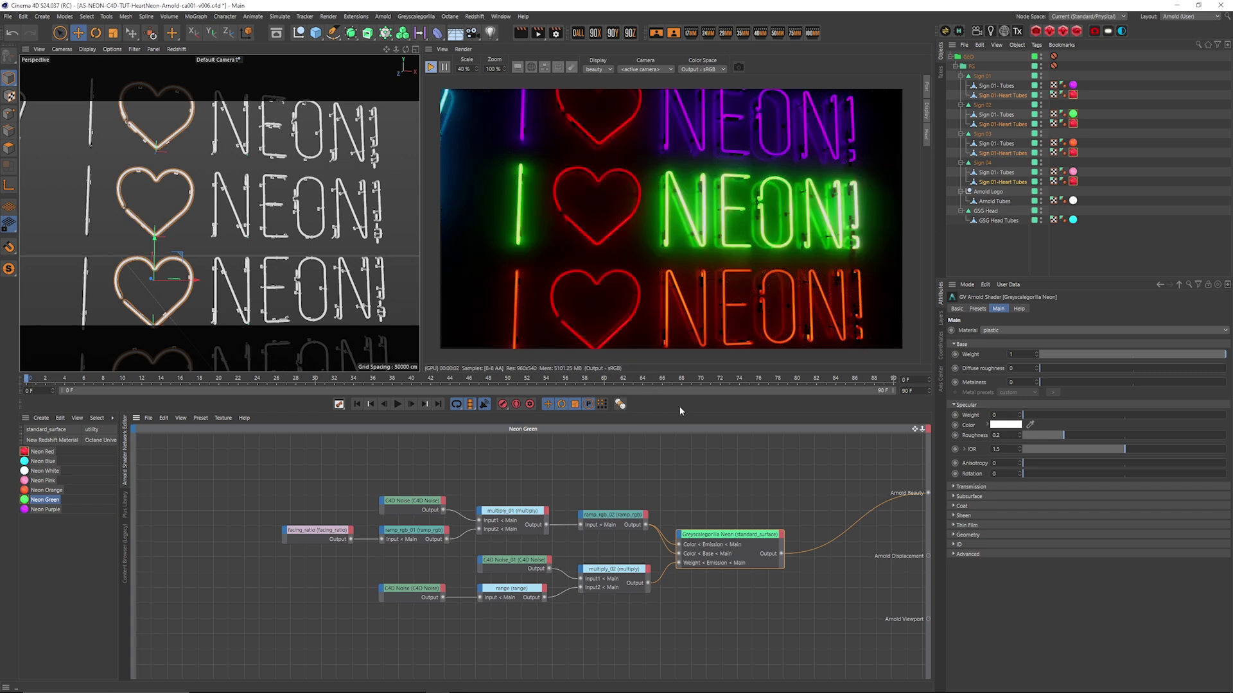
- Set both Output min and Output max of Neon Green's range node to 0 to switch off the glow
click(501, 600)
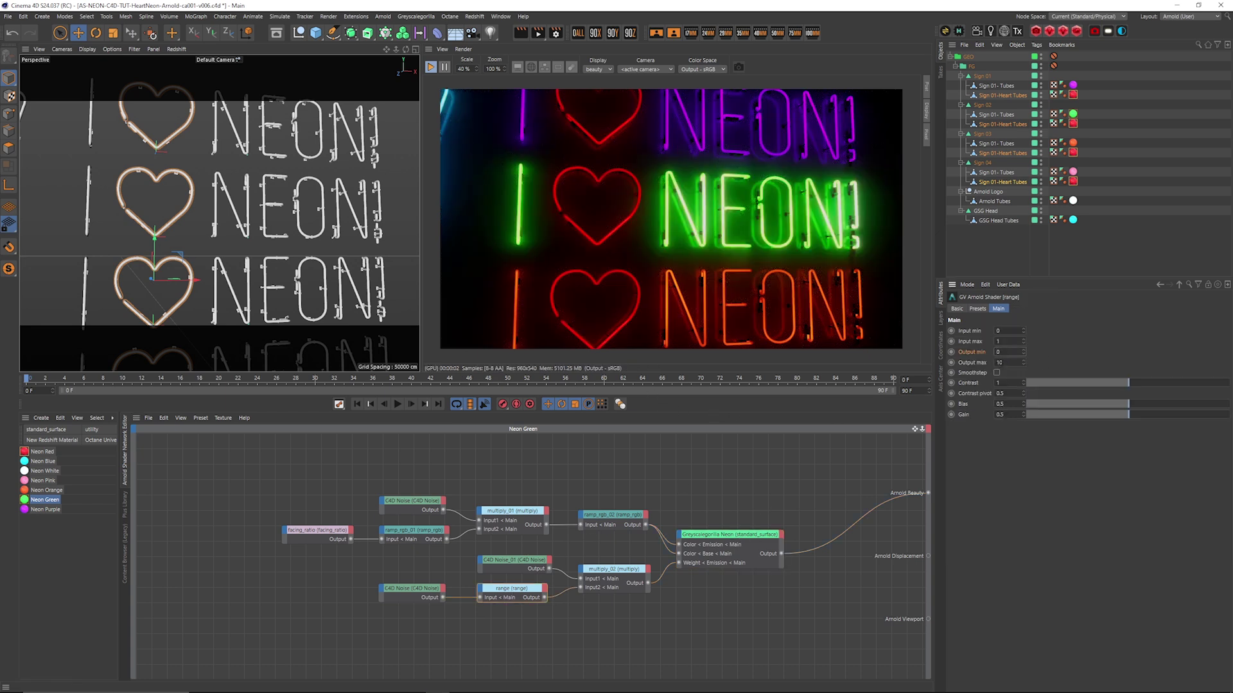
double_click(999, 362)
text(0)
key(Return)
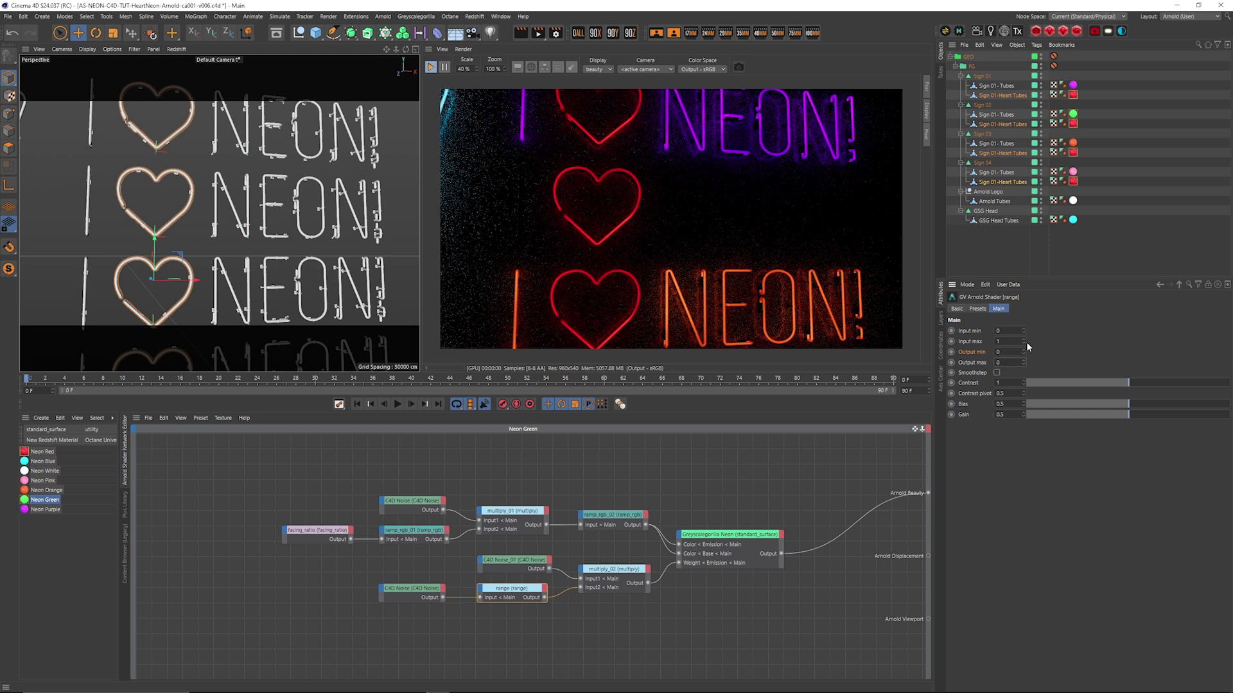
- Set the Output min to 10 and Output max to 20 on the Neon Red material's range node
scroll(304, 257, up, 6)
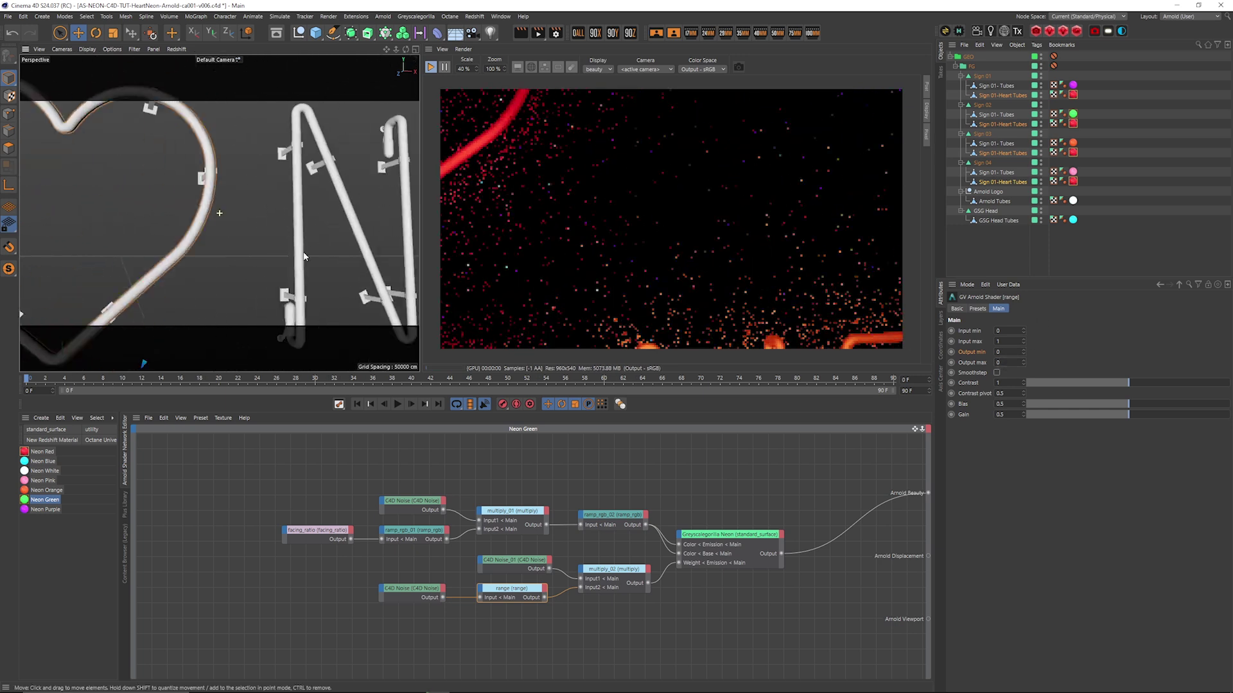
alt+middle_drag(303, 256, 283, 232)
alt+right_drag(271, 234, 269, 219)
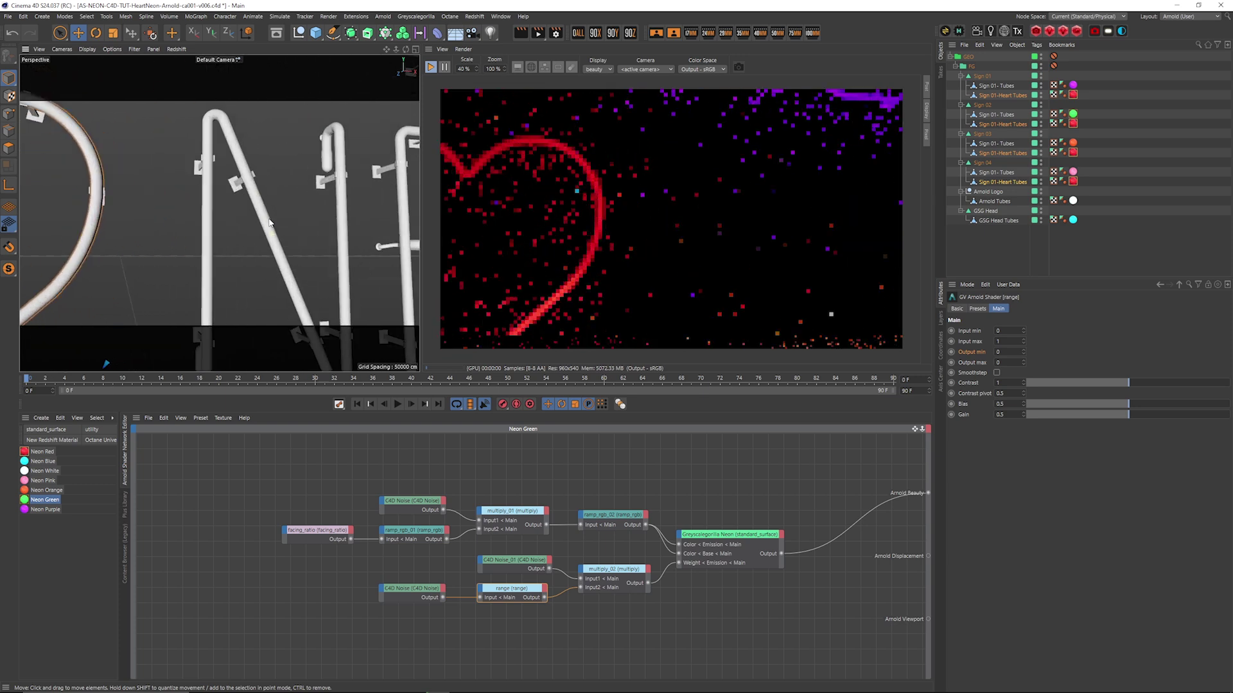
scroll(269, 223, up, 4)
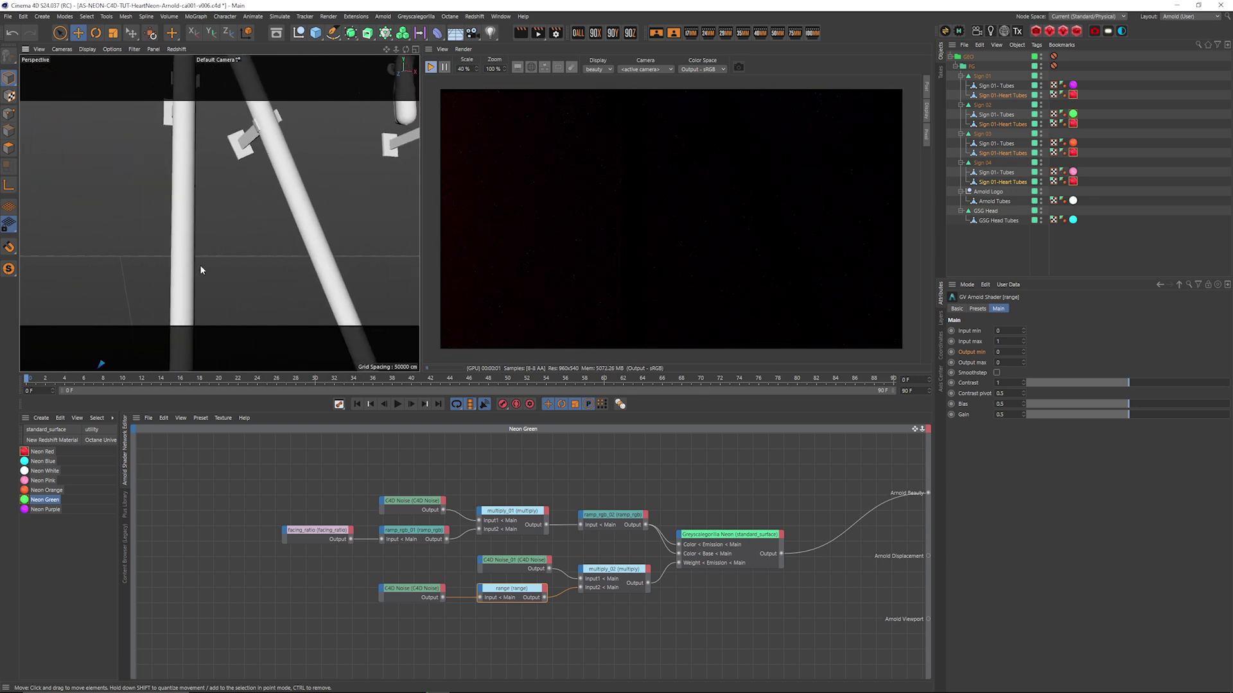
scroll(203, 270, down, 4)
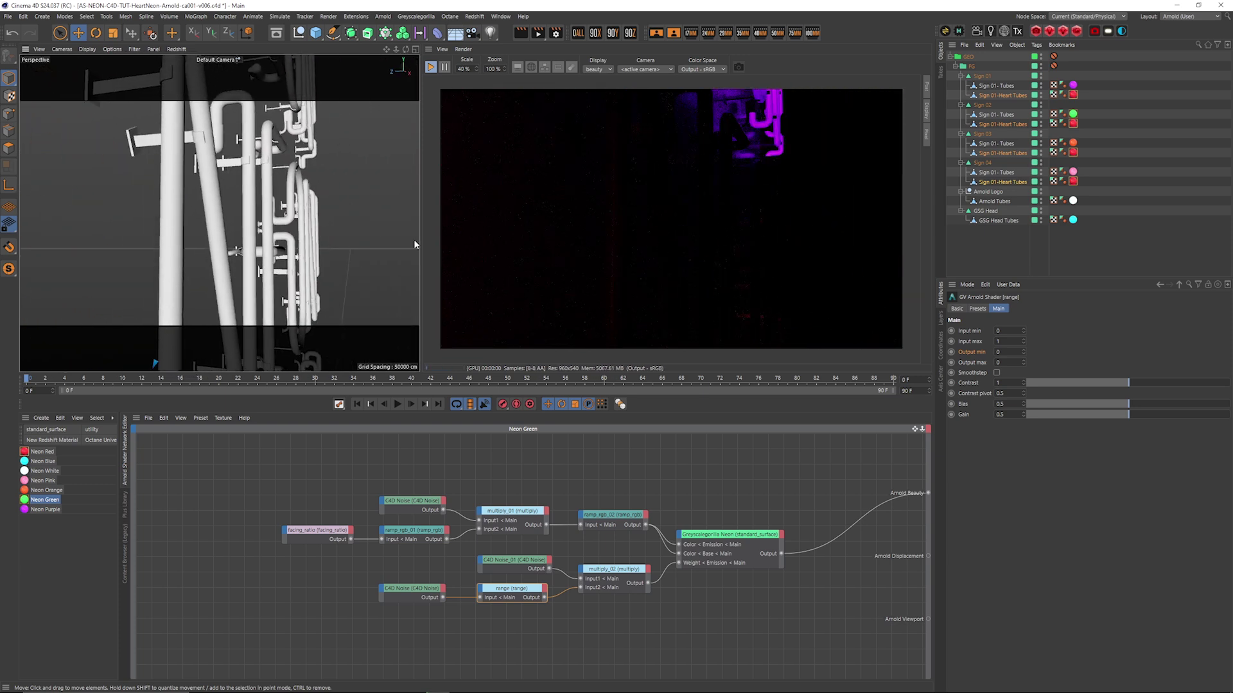
click(39, 452)
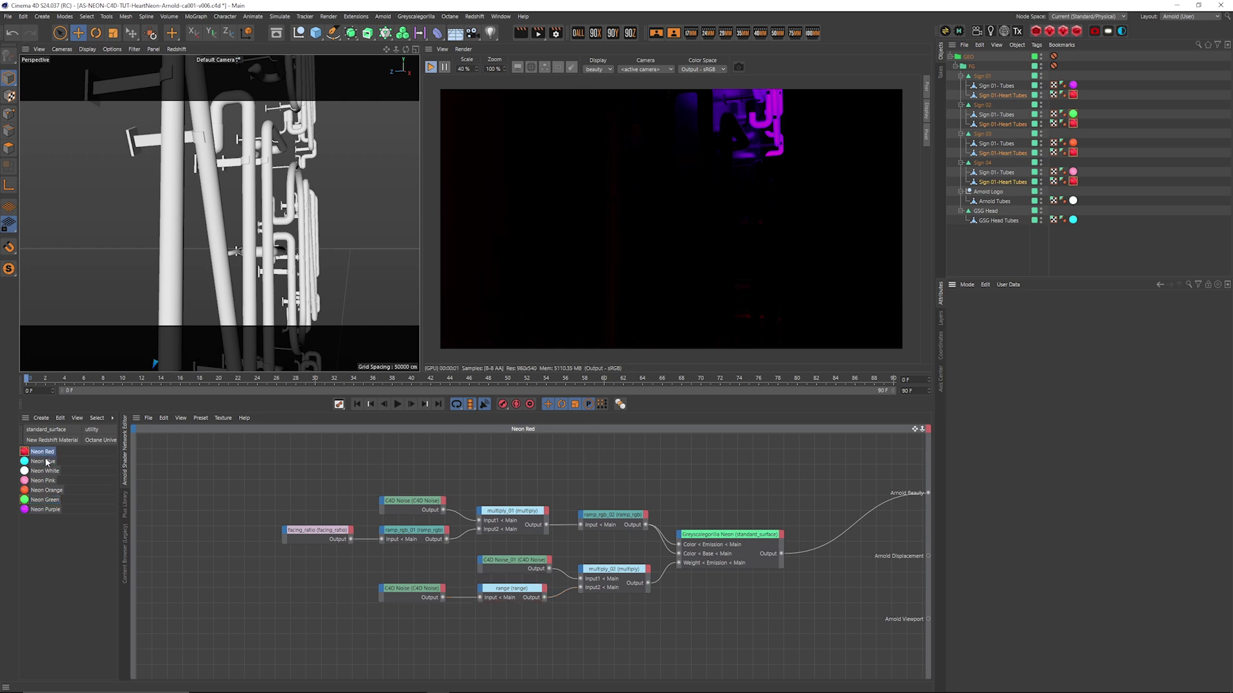
click(523, 588)
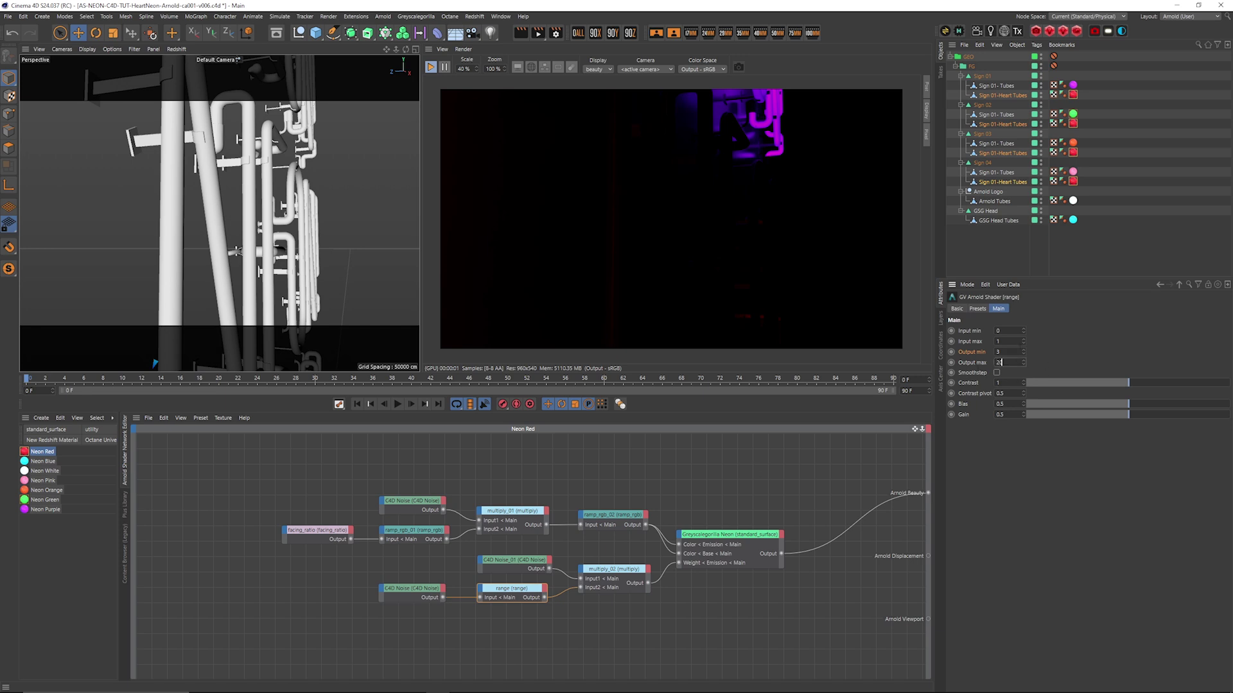
click(998, 351)
text(10)
key(Return)
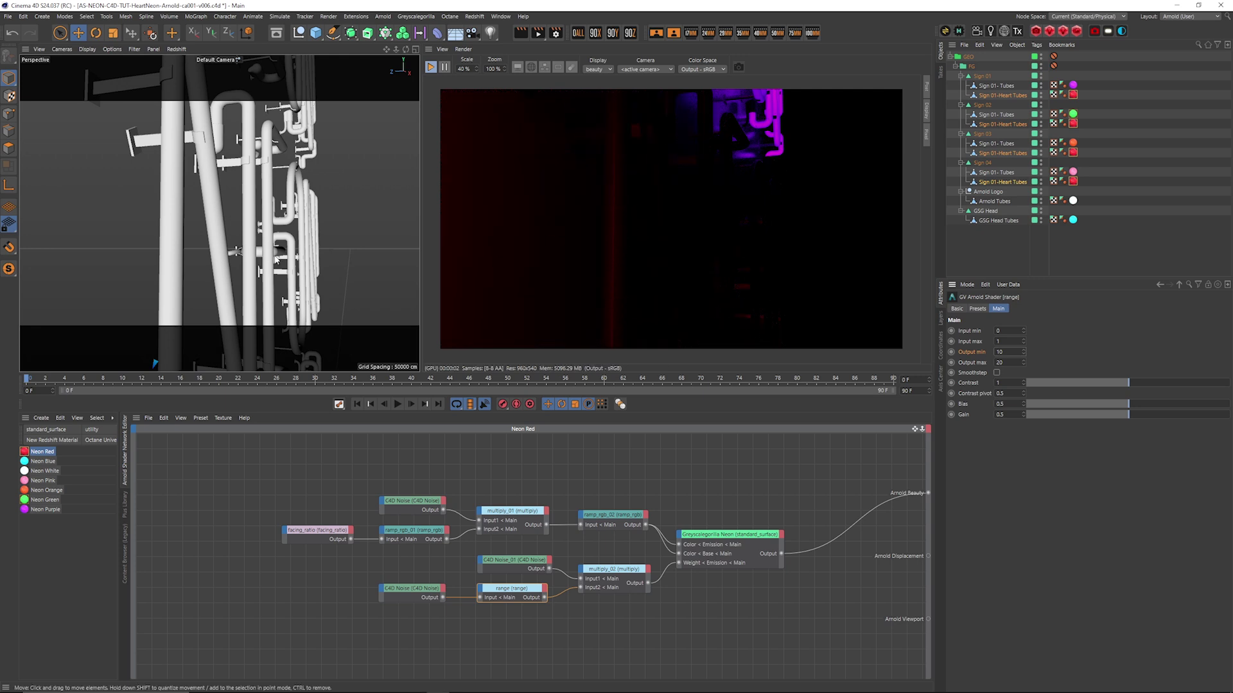
- Light Neon Green again by setting its range node's Output min to 5 and Output max to 10
alt+drag(268, 257, 235, 263)
scroll(235, 266, up, 3)
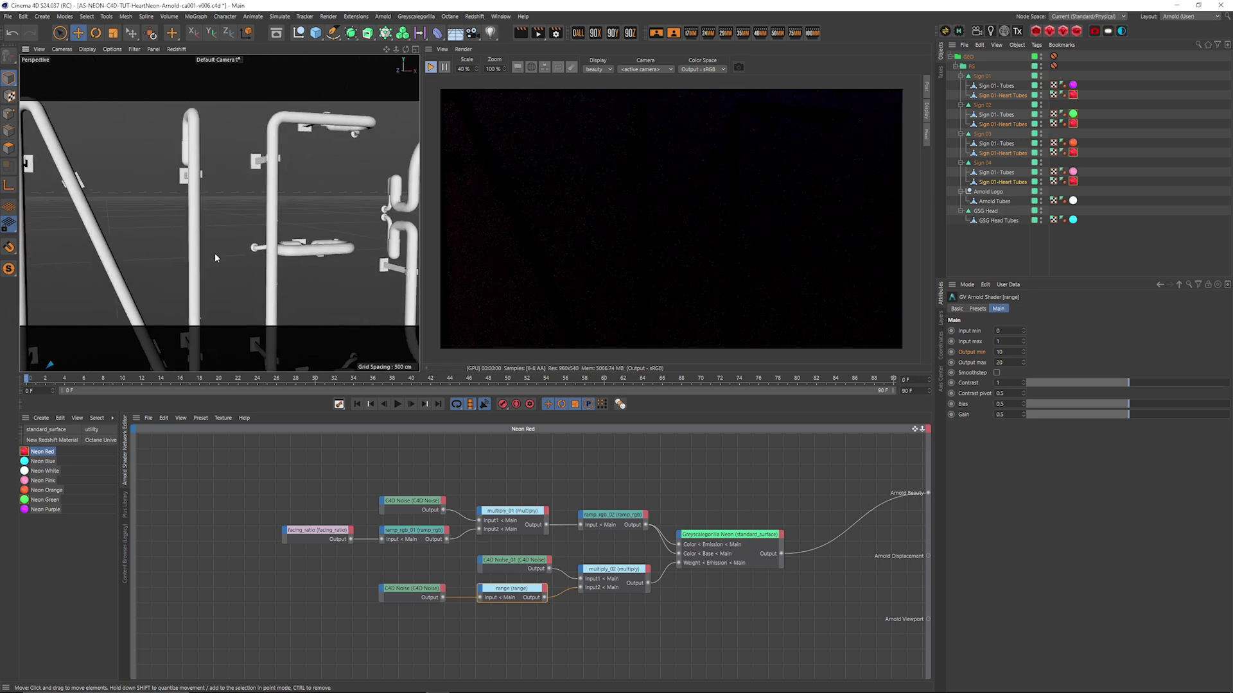
scroll(214, 253, down, 6)
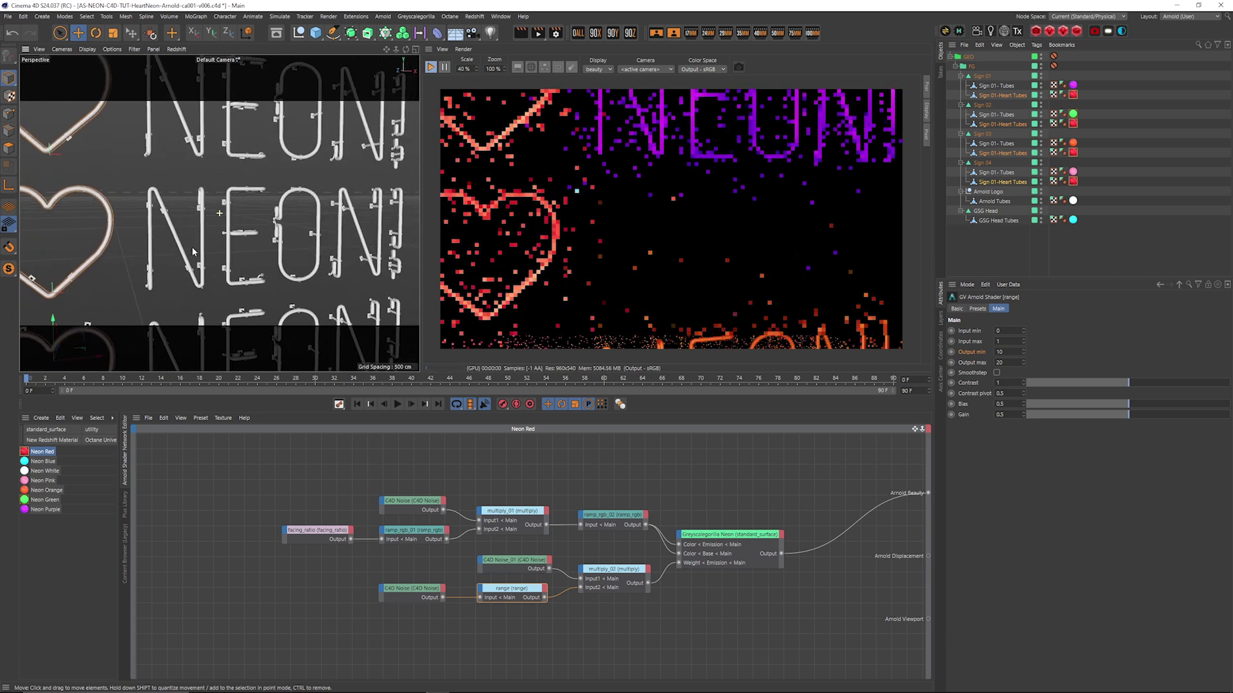
alt+middle_drag(192, 252, 184, 252)
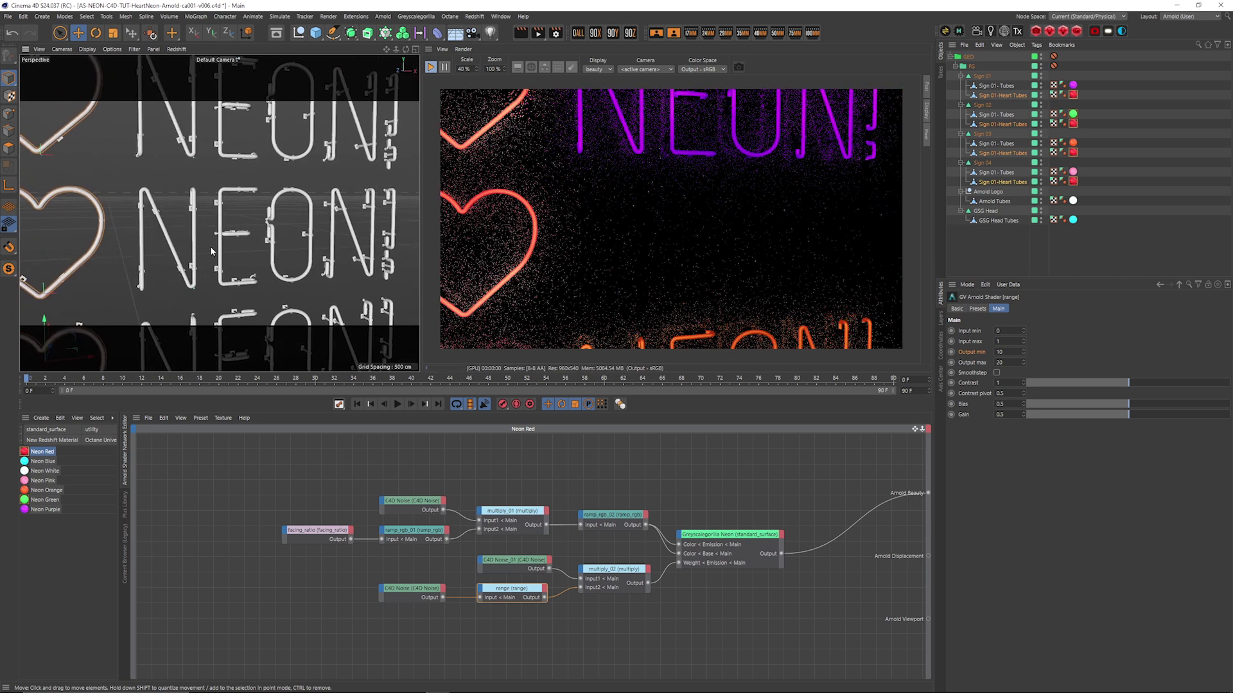
click(47, 500)
click(541, 589)
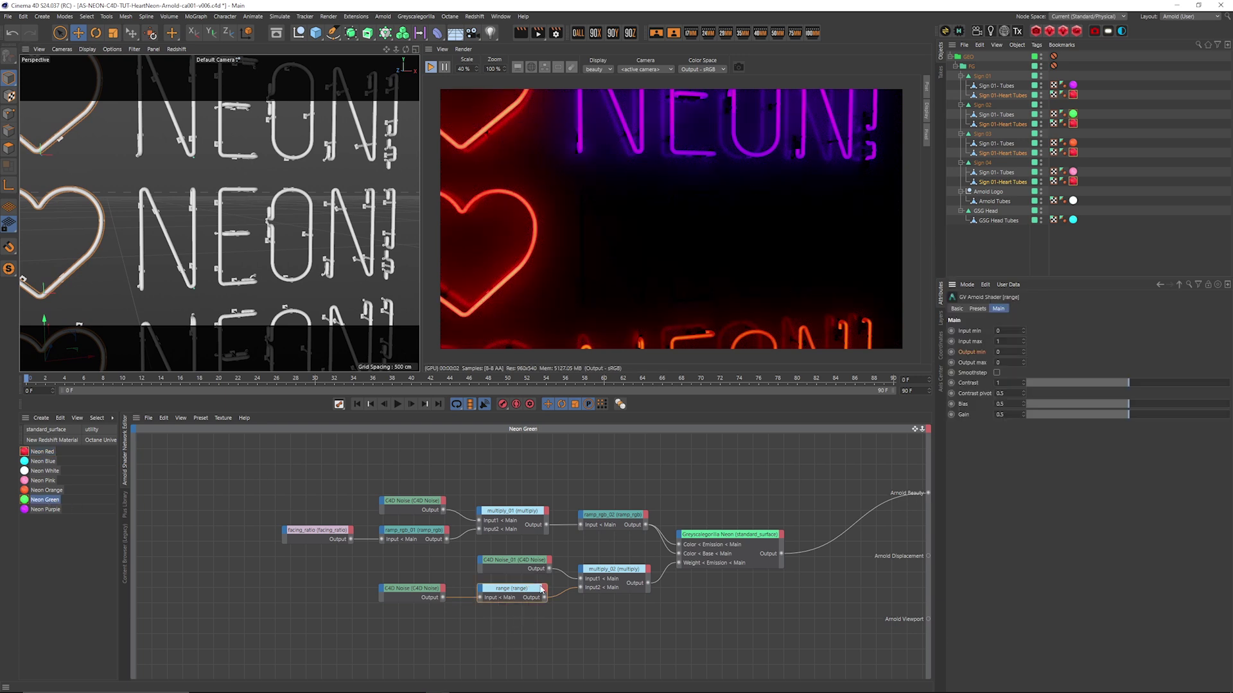
text(10)
drag(1003, 352, 983, 364)
text(5)
key(Return)
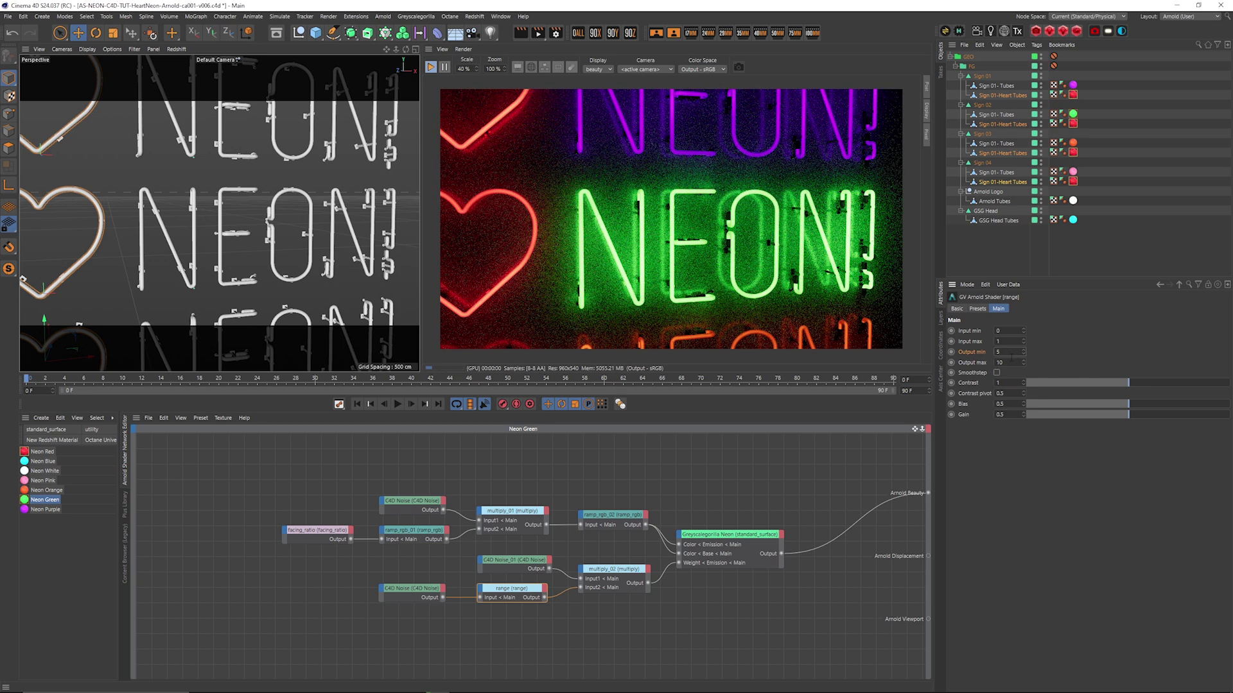
- Lower the Output max of Neon Green's range node and set its Output min to 1
double_click(1010, 363)
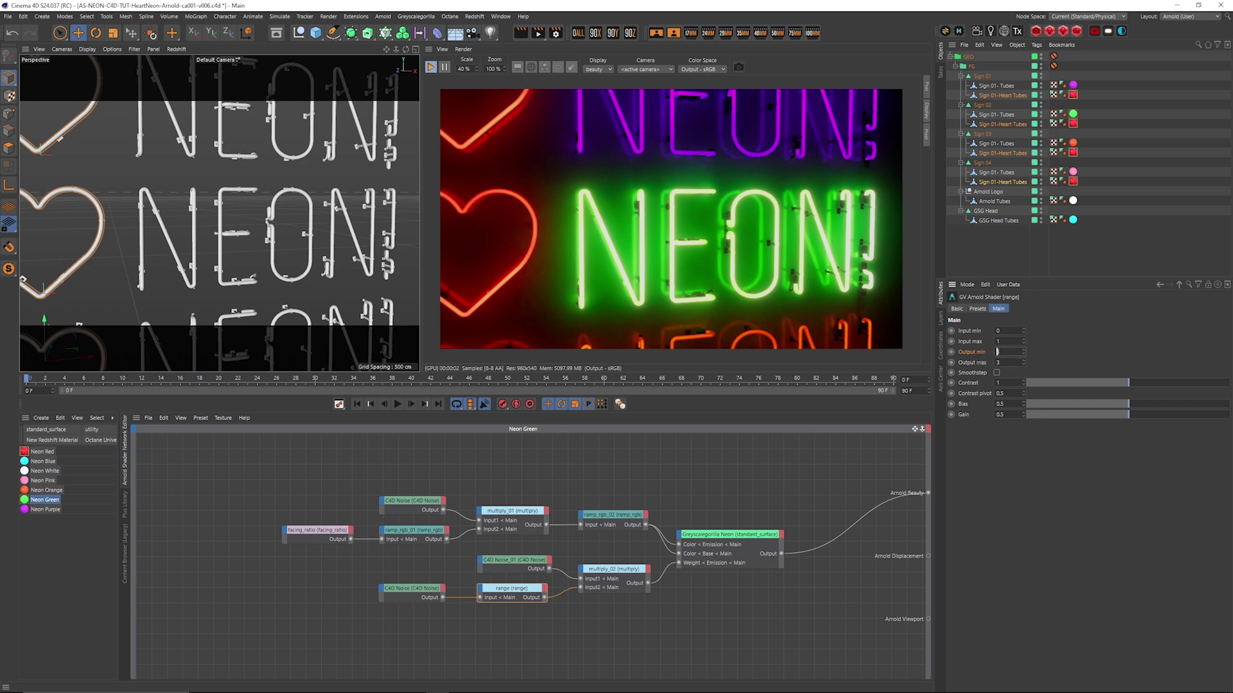
text(1)
key(Return)
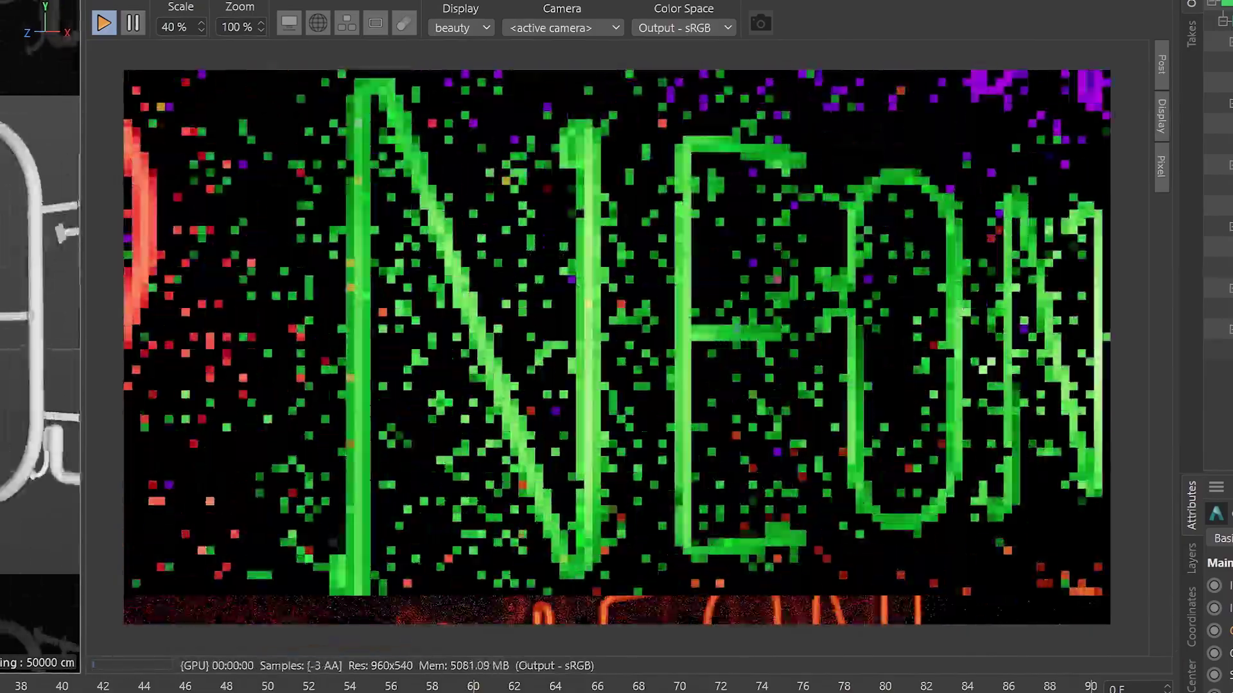
- Set the Output max to 8 and the Output min to 4 on Neon Green's range node
scroll(40, 335, up, 6)
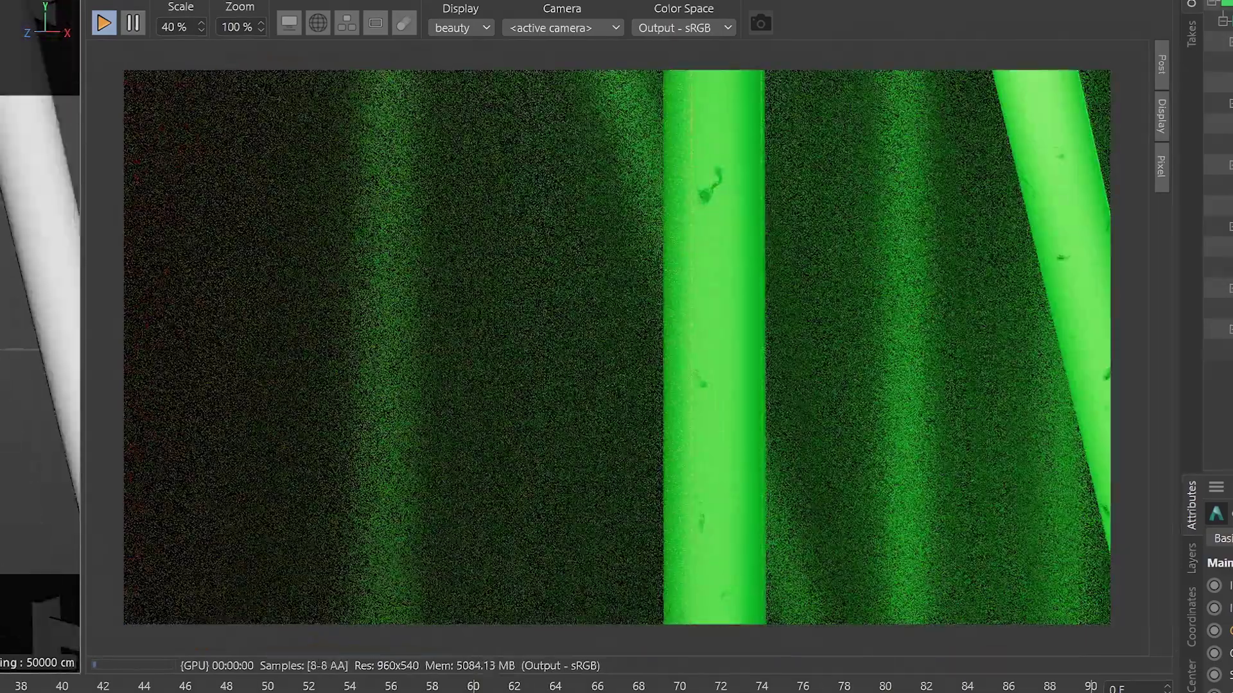
scroll(40, 335, down, 8)
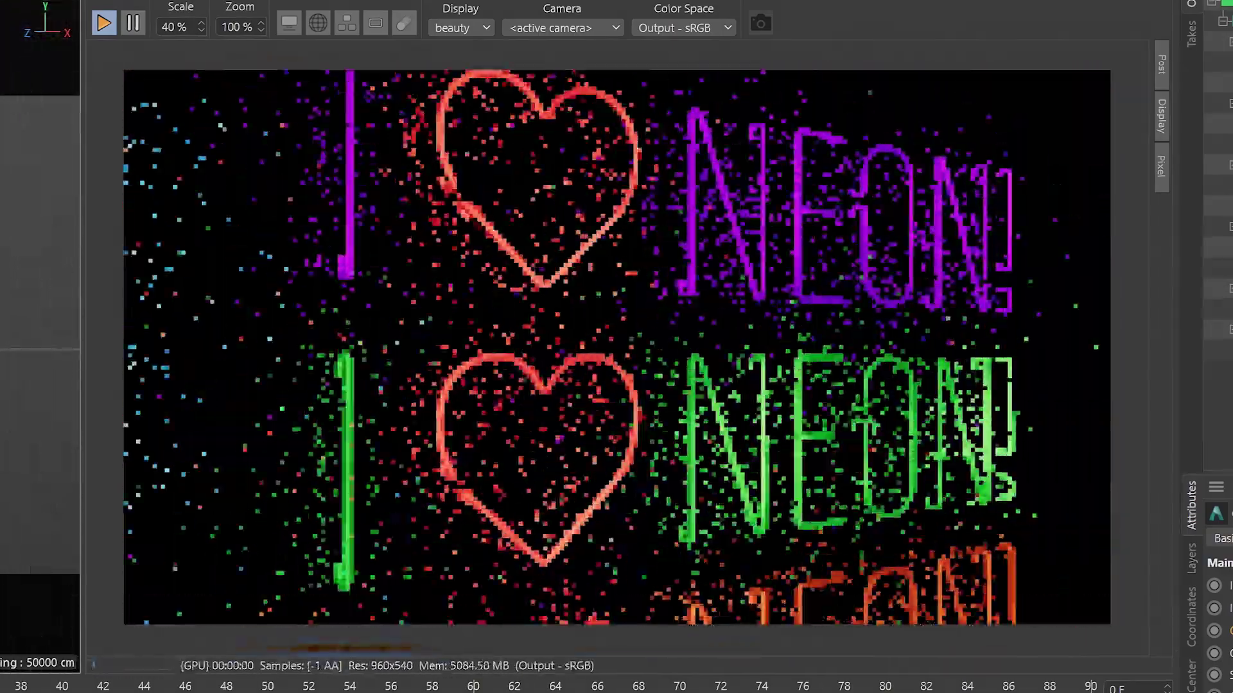
alt+drag(40, 334, 249, 618)
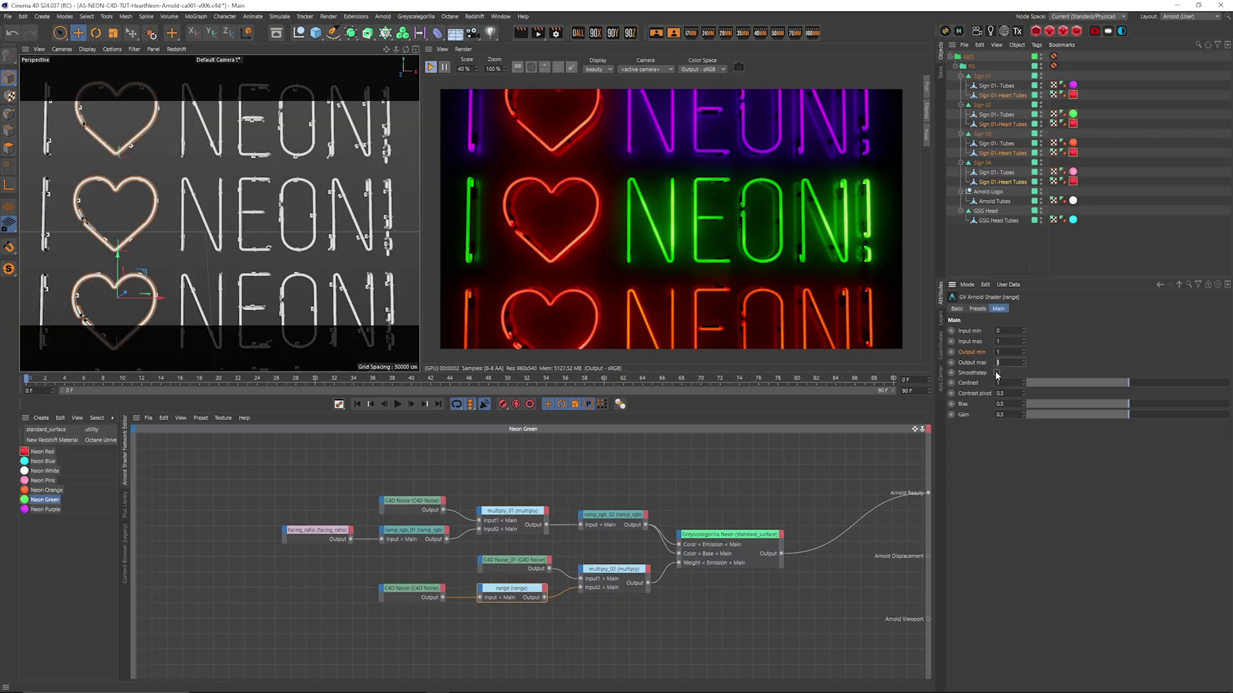
text(8)
key(shift+Tab)
text(4)
key(Return)
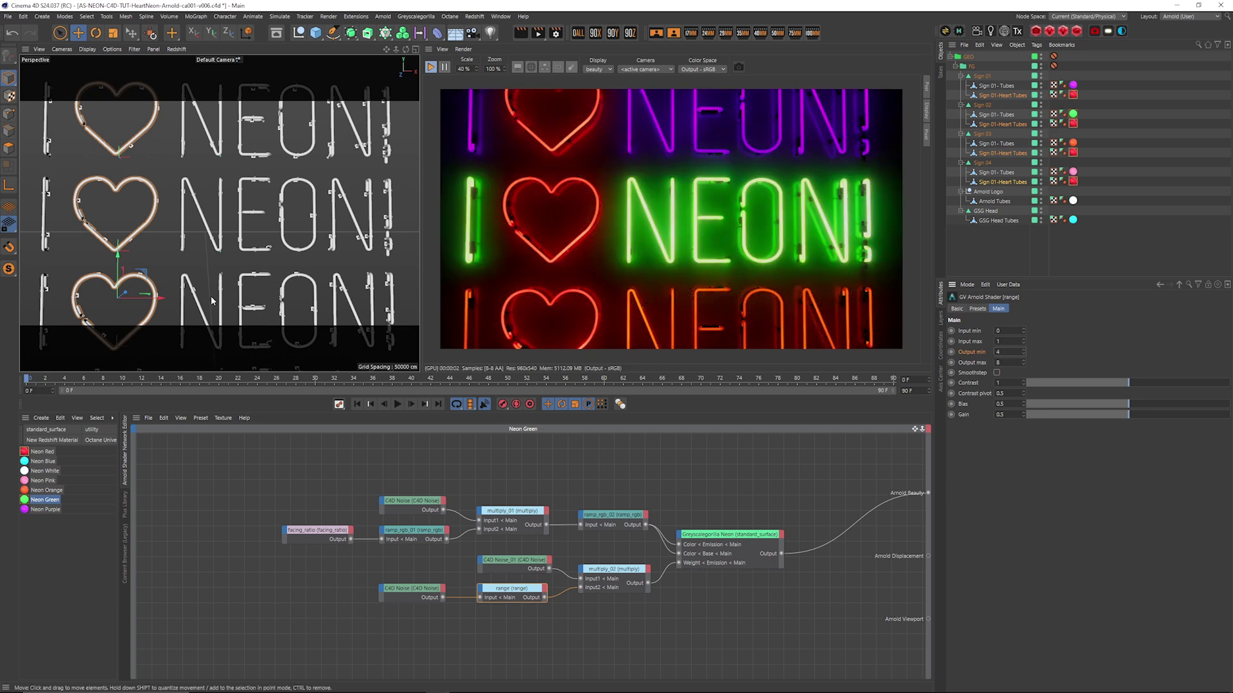
- Set the Output max to 8 and the Output min to 5 on Neon Purple's range node
alt+drag(212, 300, 261, 255)
alt+right_drag(261, 255, 242, 301)
alt+middle_drag(242, 301, 291, 256)
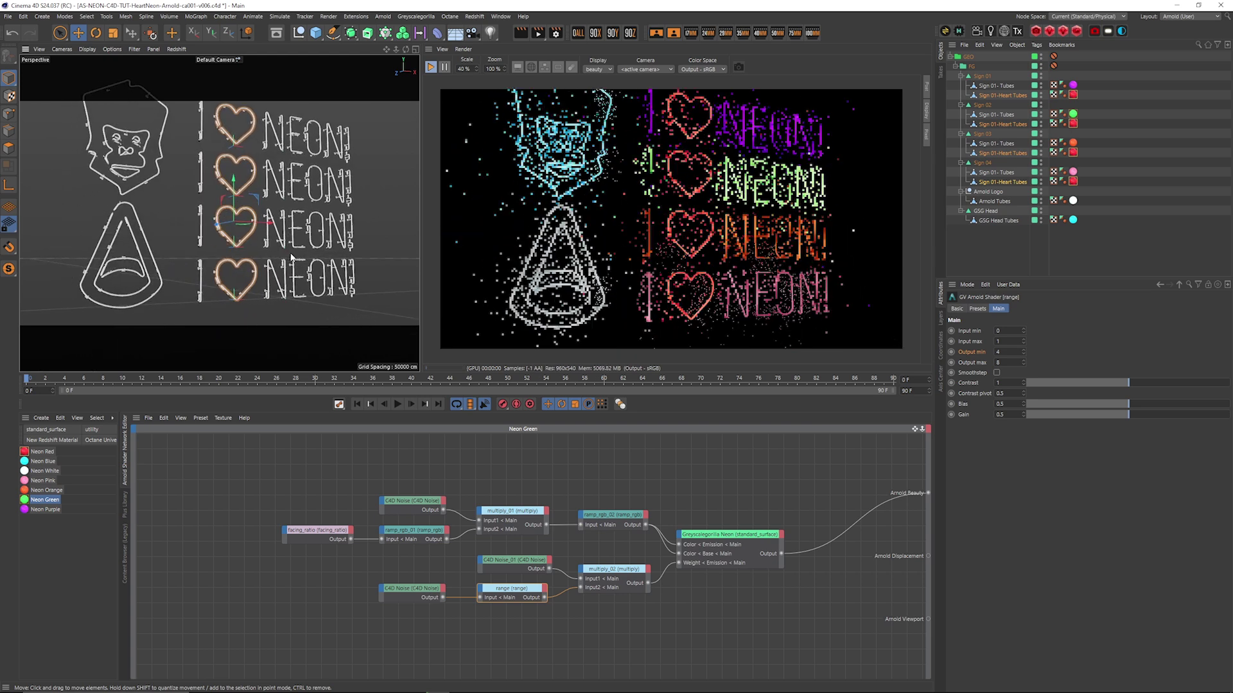
scroll(292, 256, down, 2)
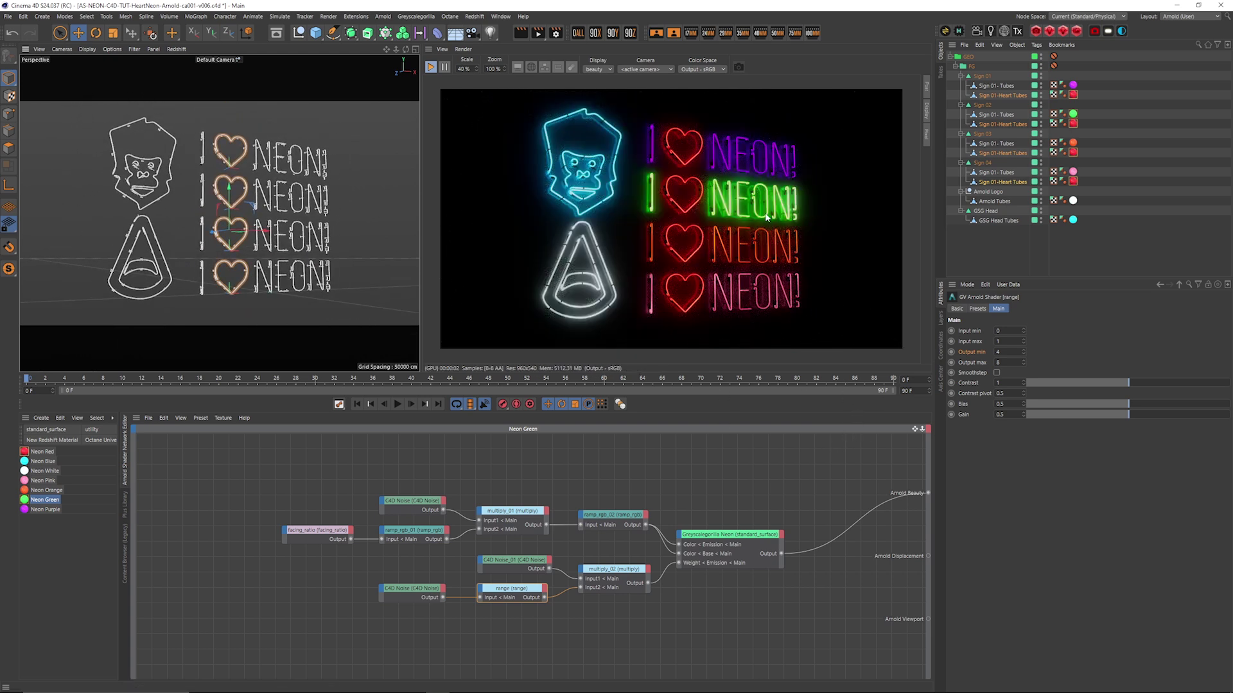
click(48, 490)
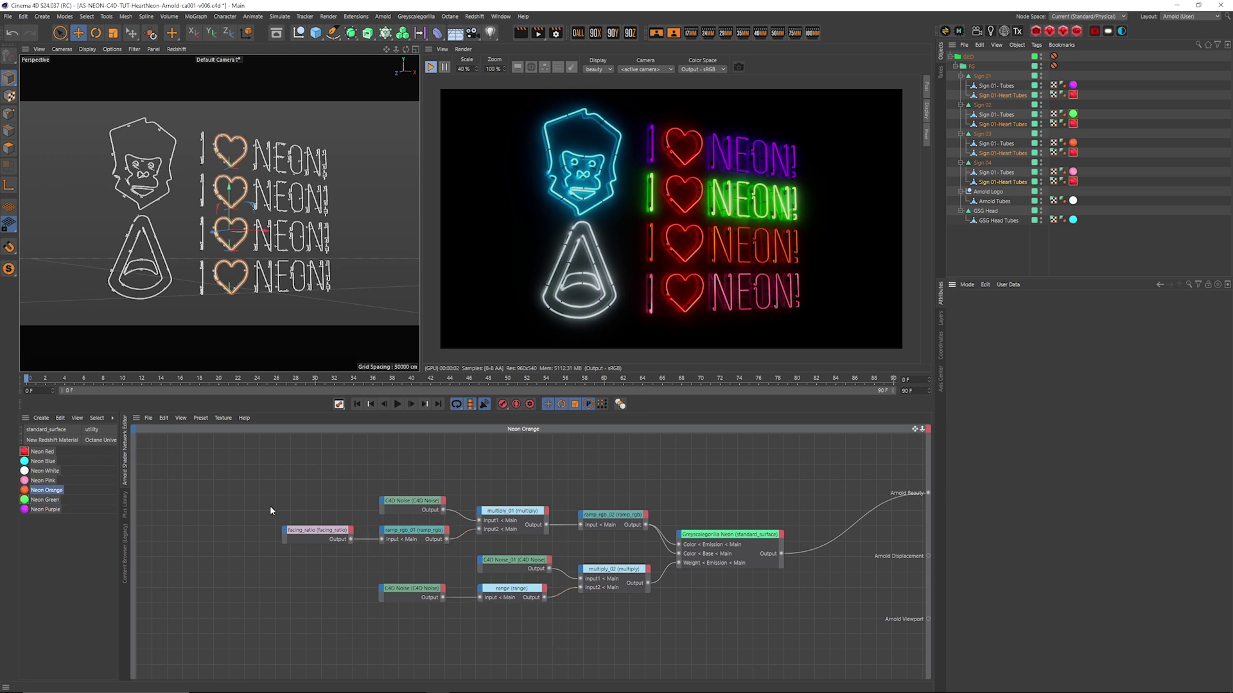
click(48, 508)
click(507, 592)
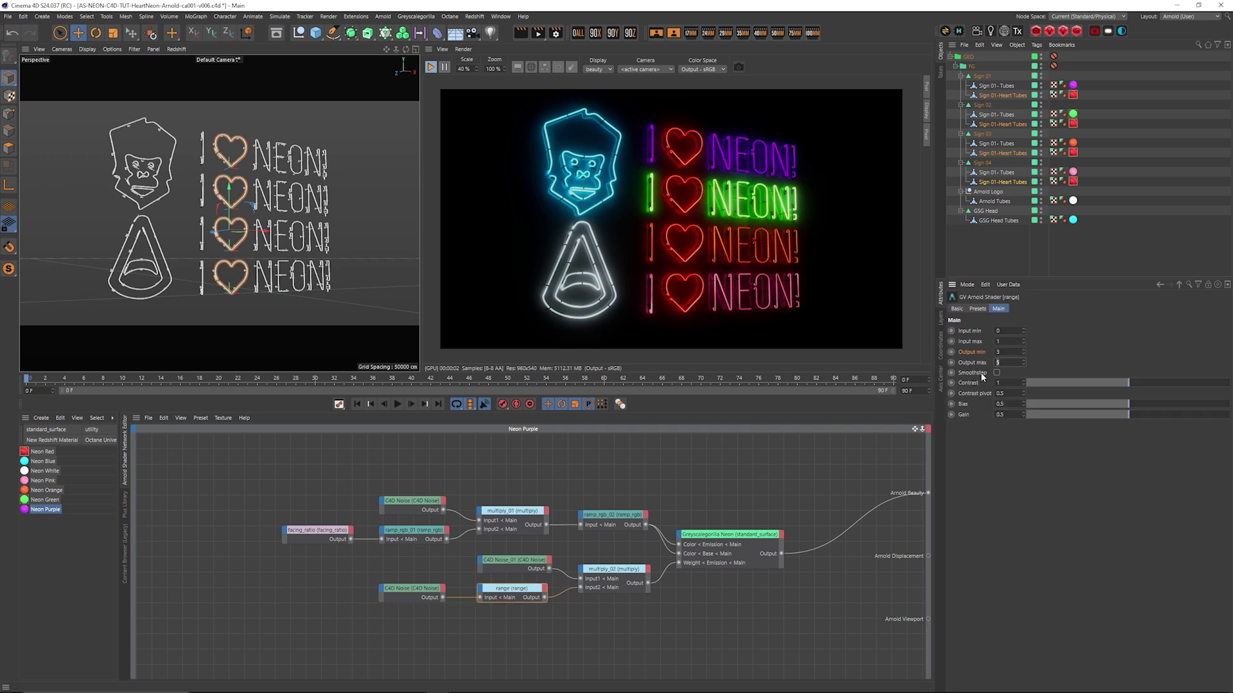
text(5)
key(Return)
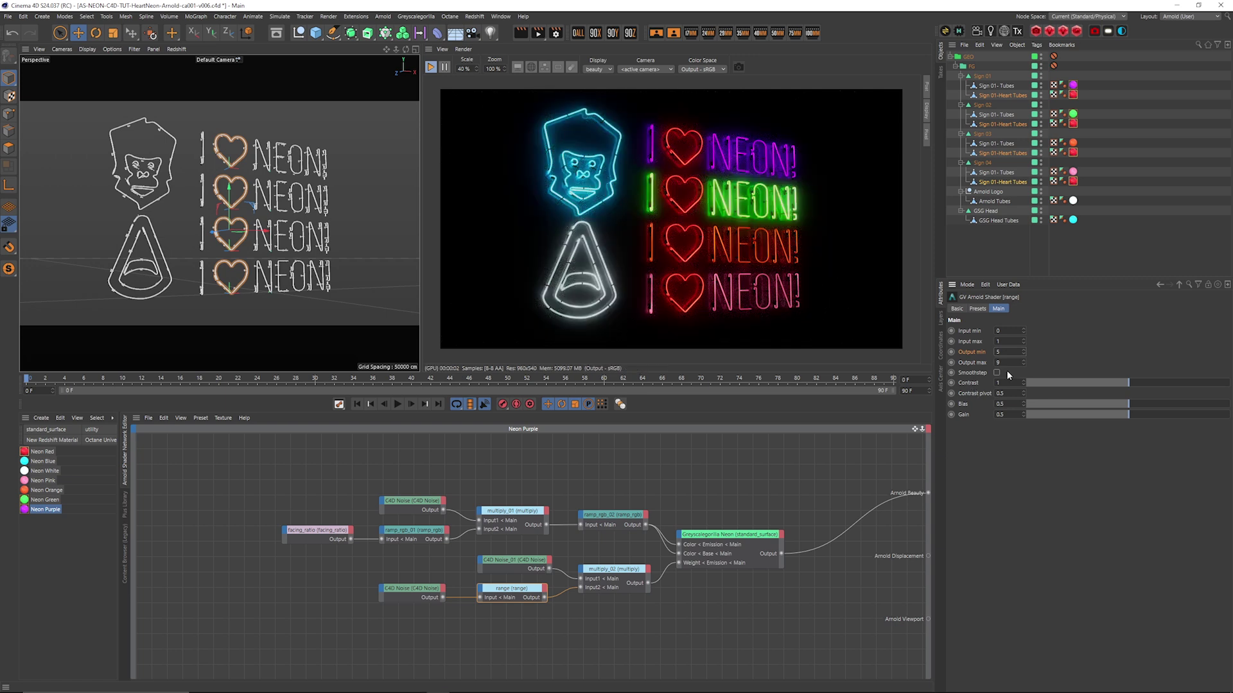
- Brighten the purple tubes by setting the range node's Output max to 16 and Output min to 12
drag(1006, 363, 984, 371)
text(16)
key(Return)
drag(1010, 353, 981, 358)
text(12)
key(Return)
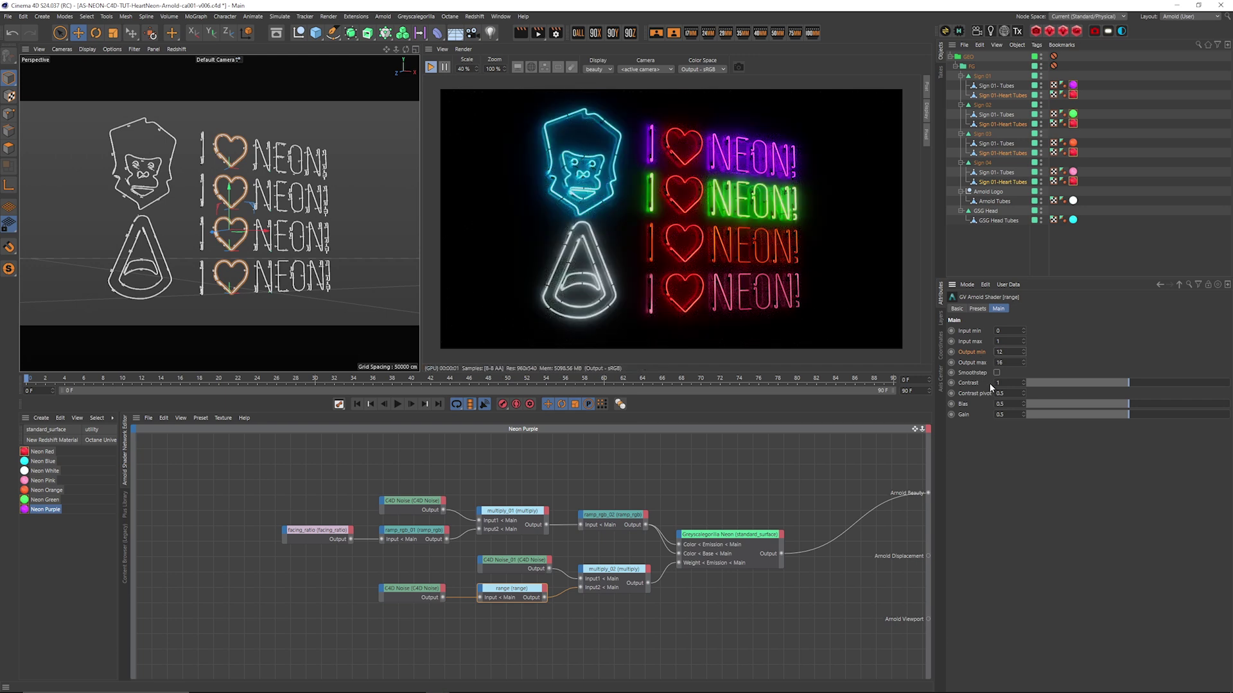
- Set the Output max to 8 and the Output min to 6 on Neon Pink's range node
click(45, 481)
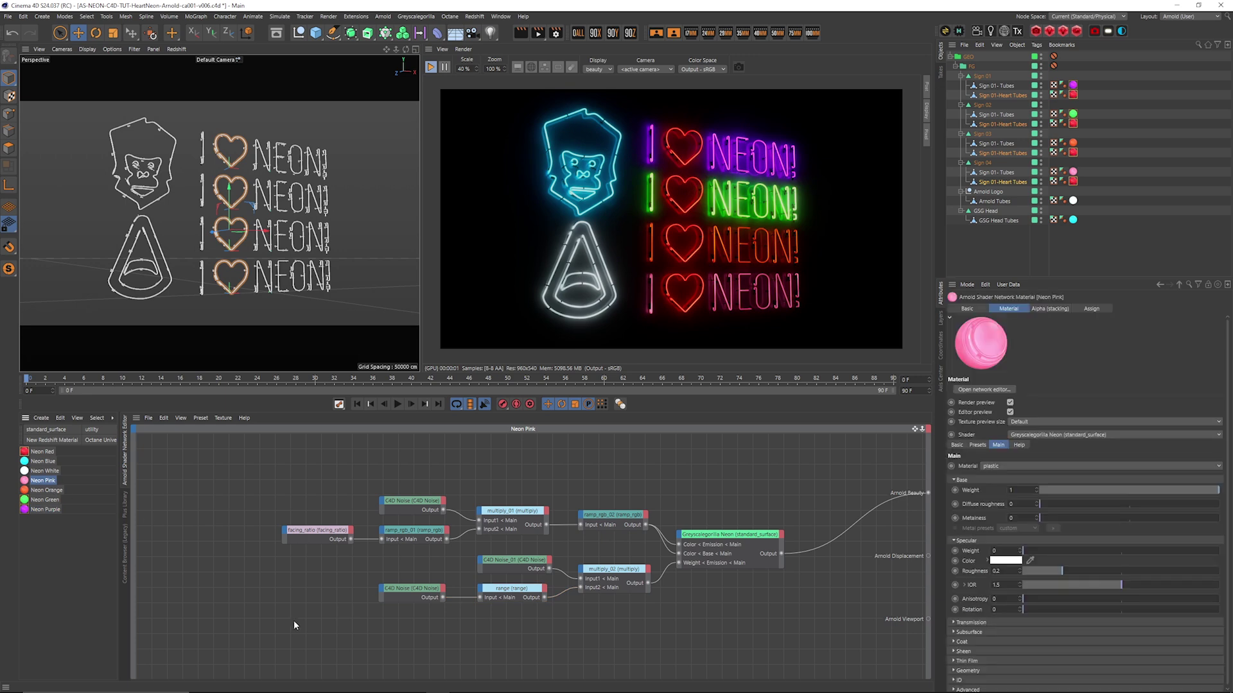
click(510, 589)
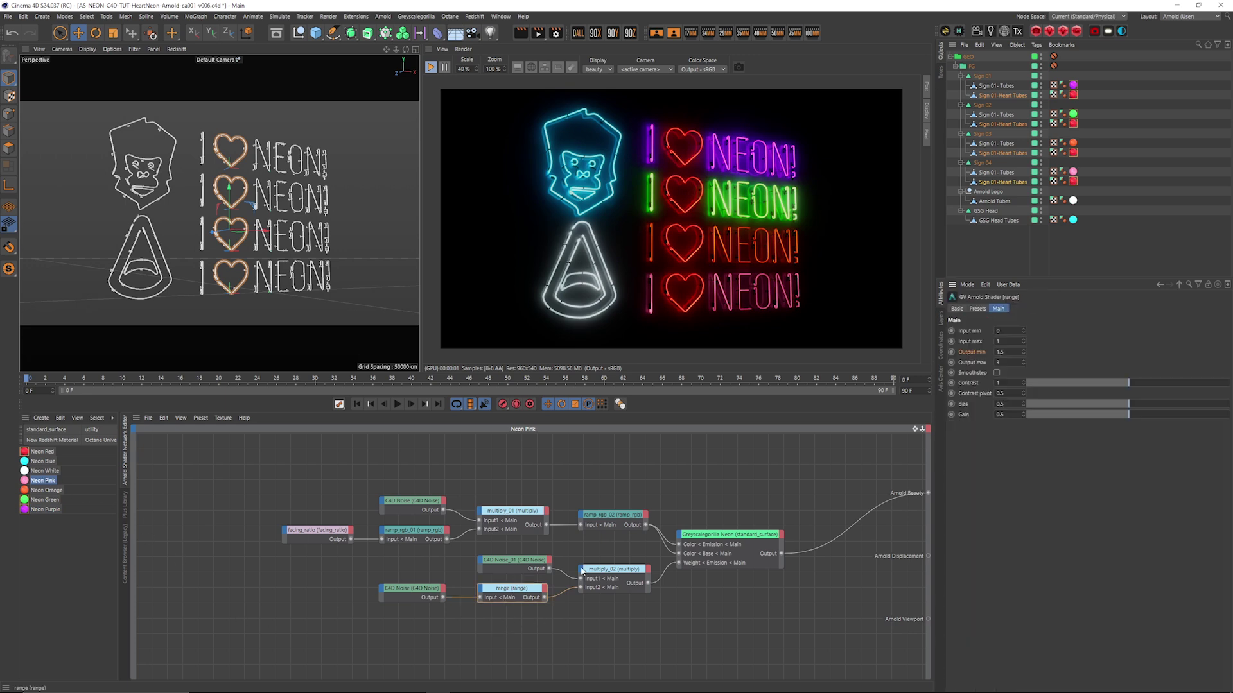
text(9)
drag(1005, 351, 984, 362)
text(6)
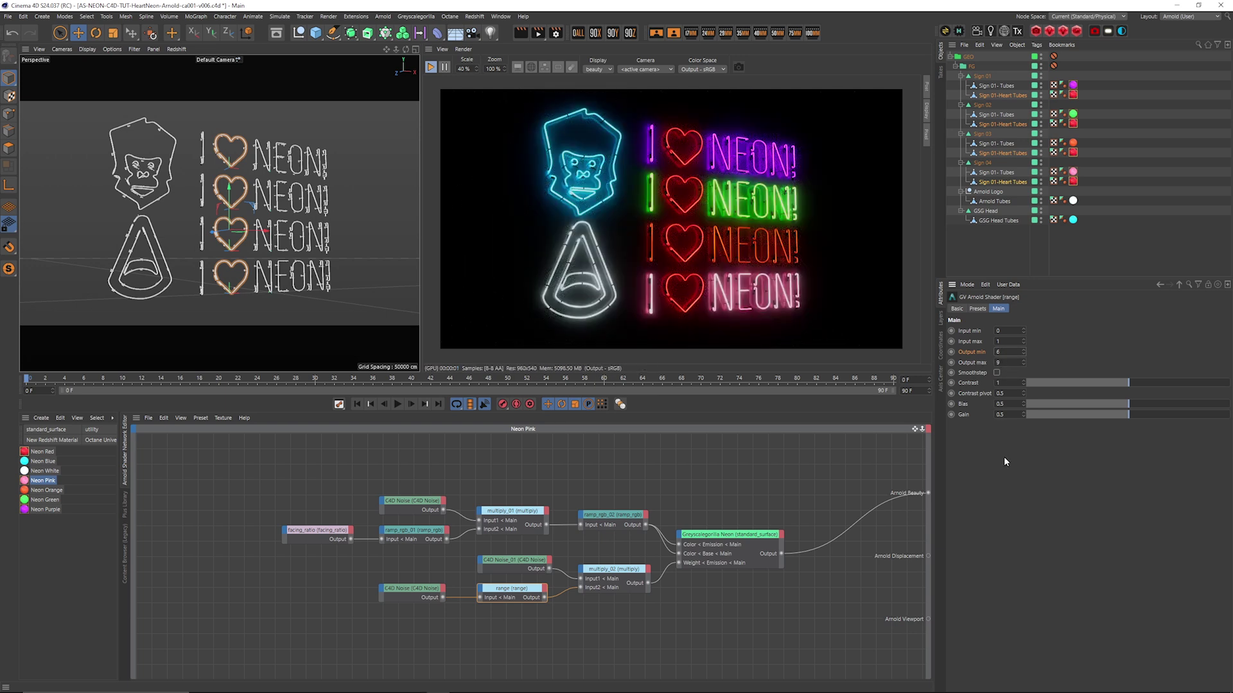
- Set the Output max to 6 and the Output min to 3 on Neon White's range node
click(46, 472)
click(516, 600)
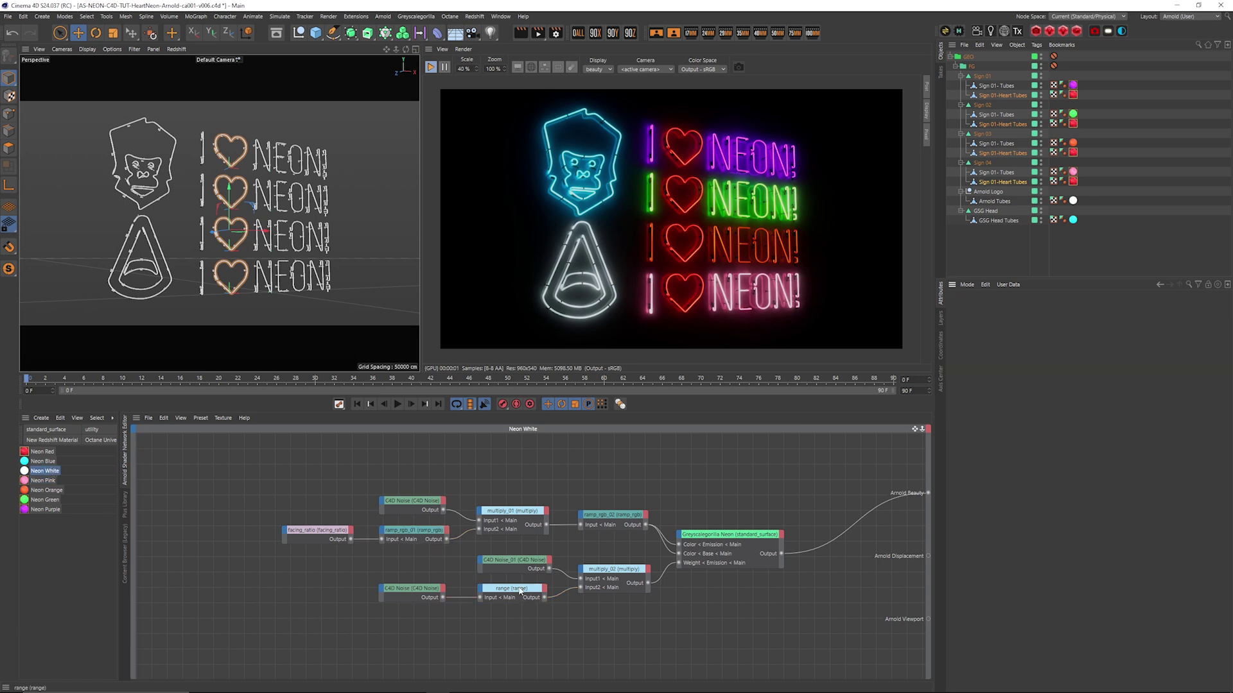
text(6)
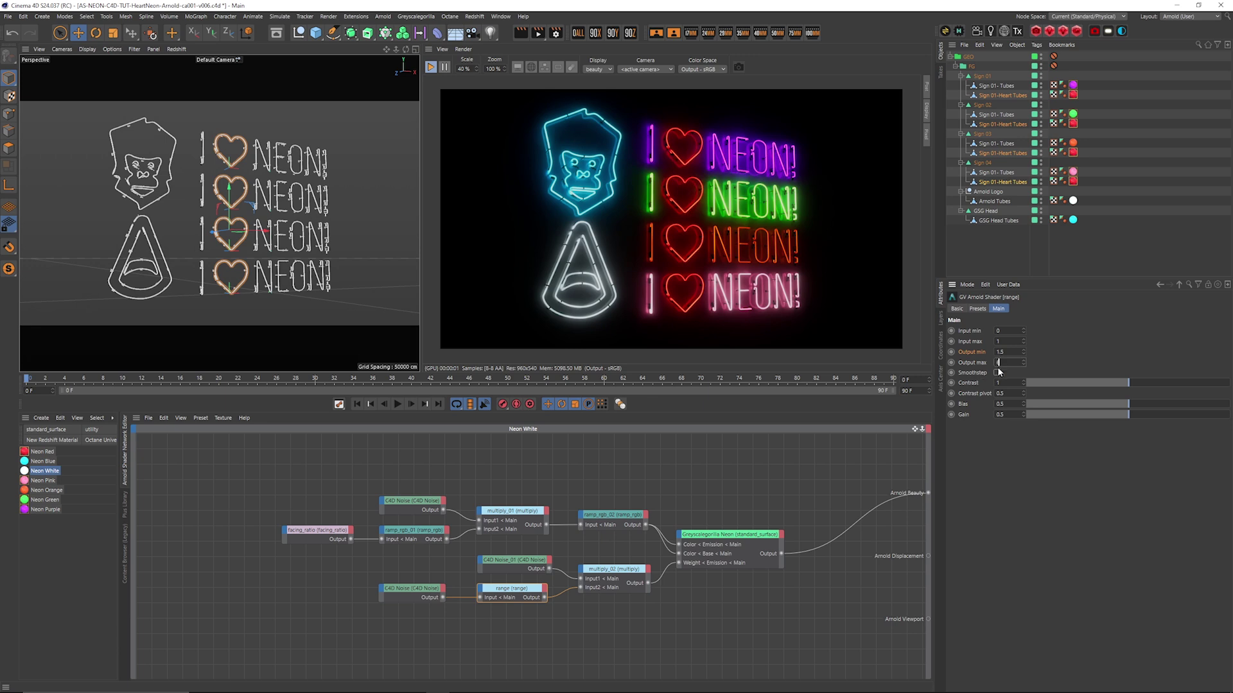
double_click(999, 352)
text(3)
key(Return)
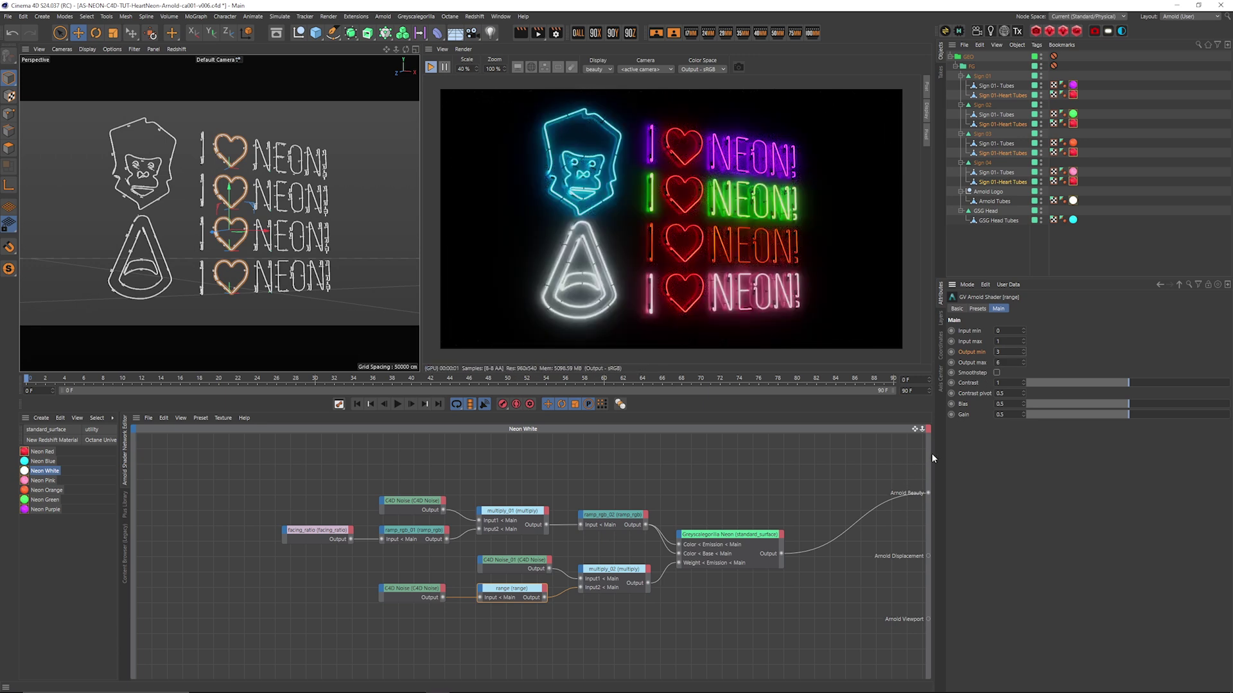
- Apply the Neon Yellow material from the Neon - Arnold library to the Arnold Tubes object
click(126, 505)
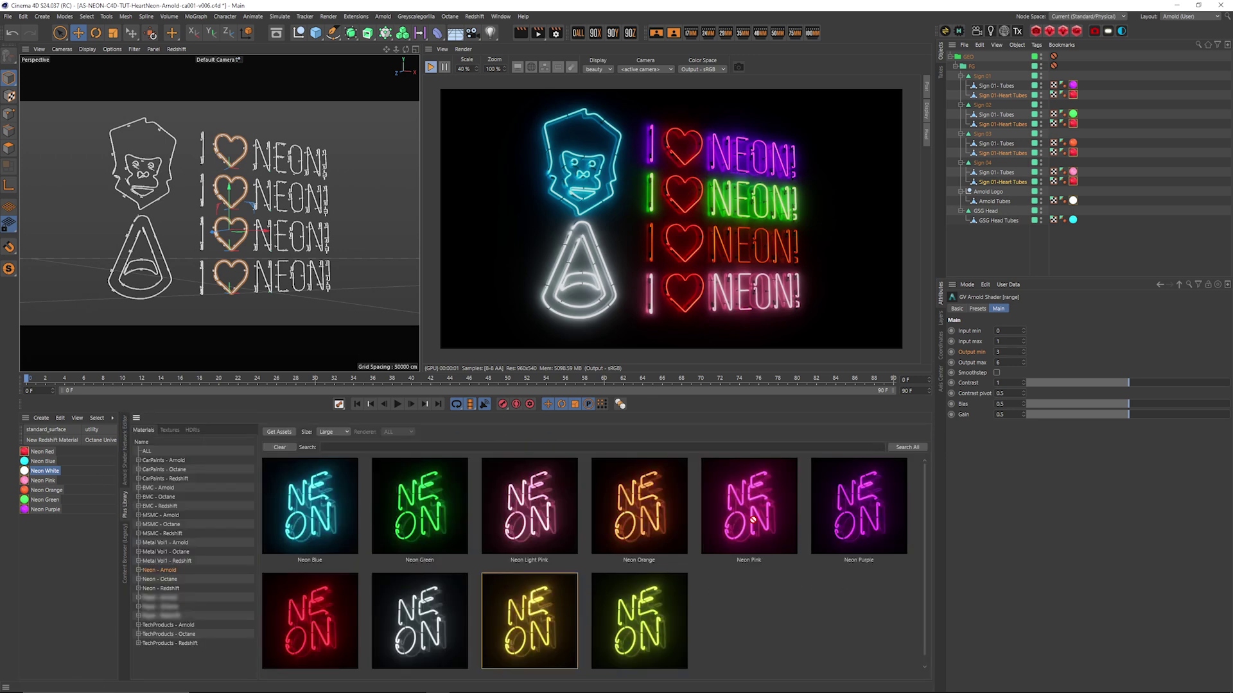
drag(753, 520, 1001, 238)
drag(1037, 240, 1007, 202)
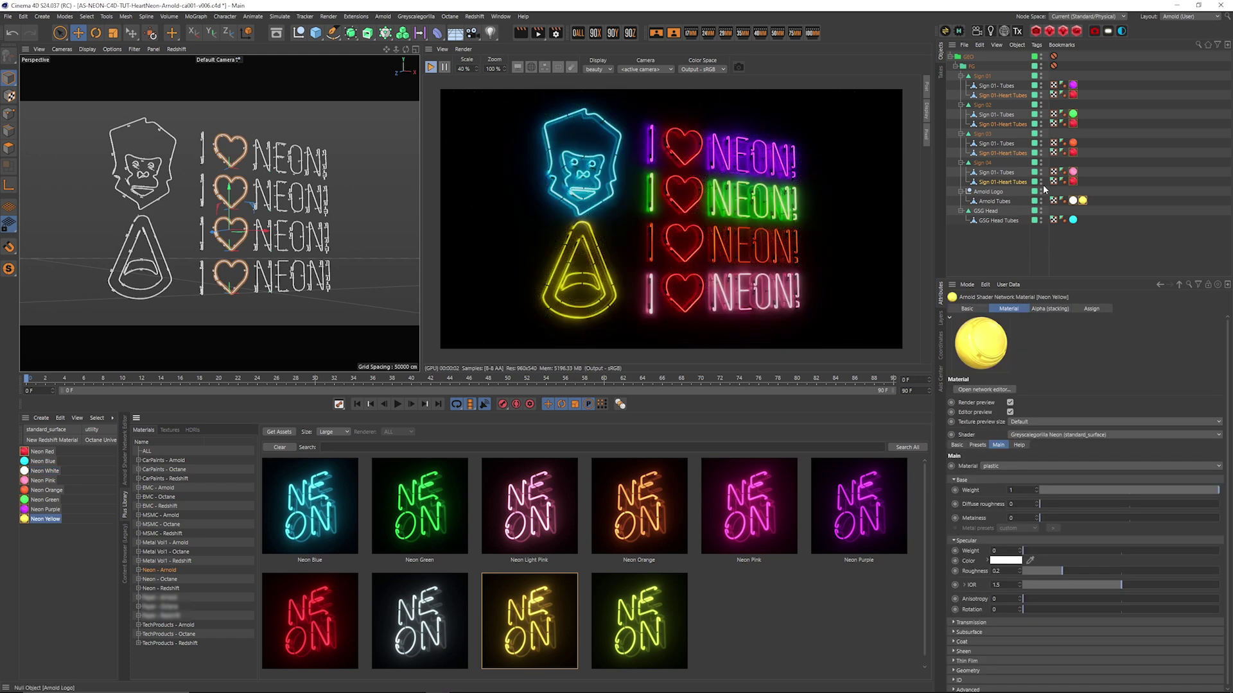
- Raise Neon White's range node to an Output max of 8 and an Output min of 6
click(125, 450)
drag(538, 599, 541, 602)
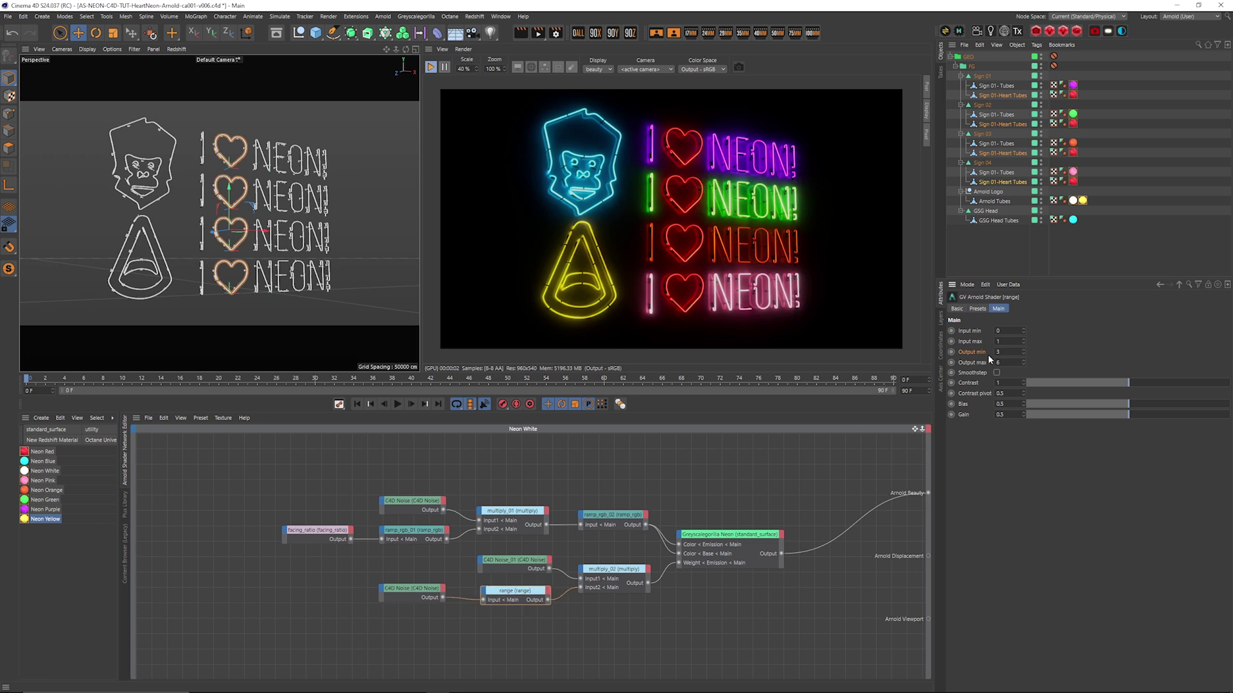
drag(1008, 353, 990, 364)
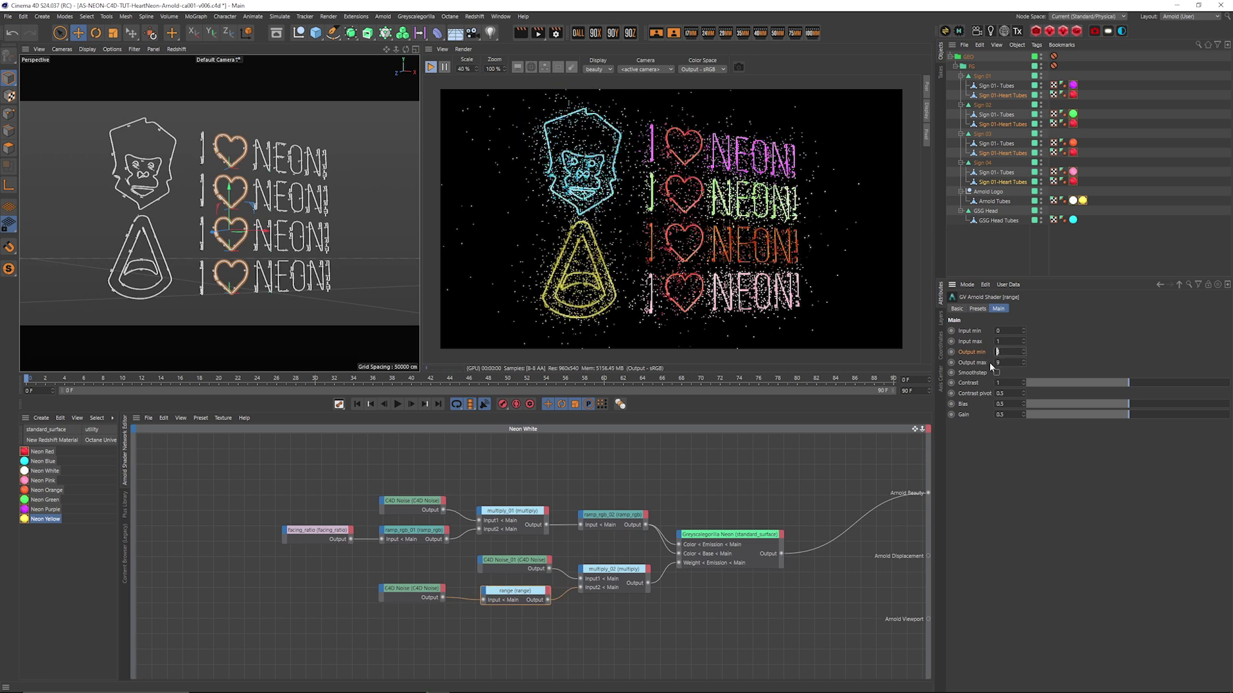
text(6)
key(Return)
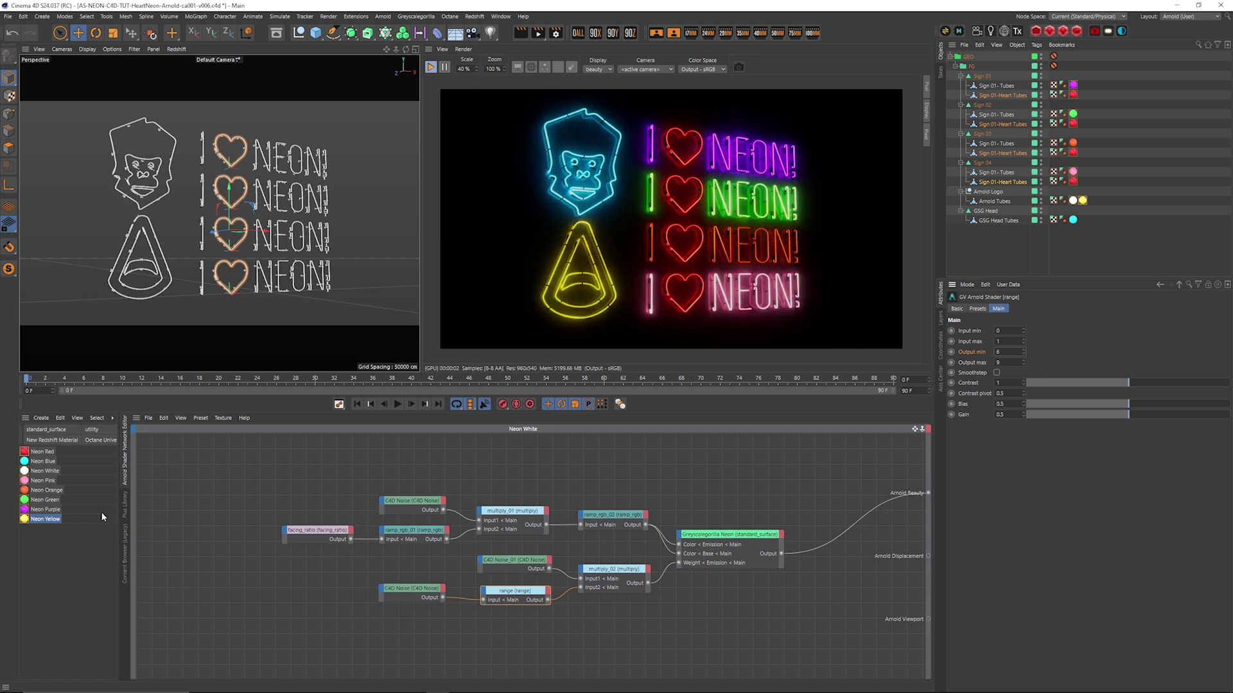
- Set the Output max to 8 and the Output min to 4 on Neon Yellow's range node
click(51, 519)
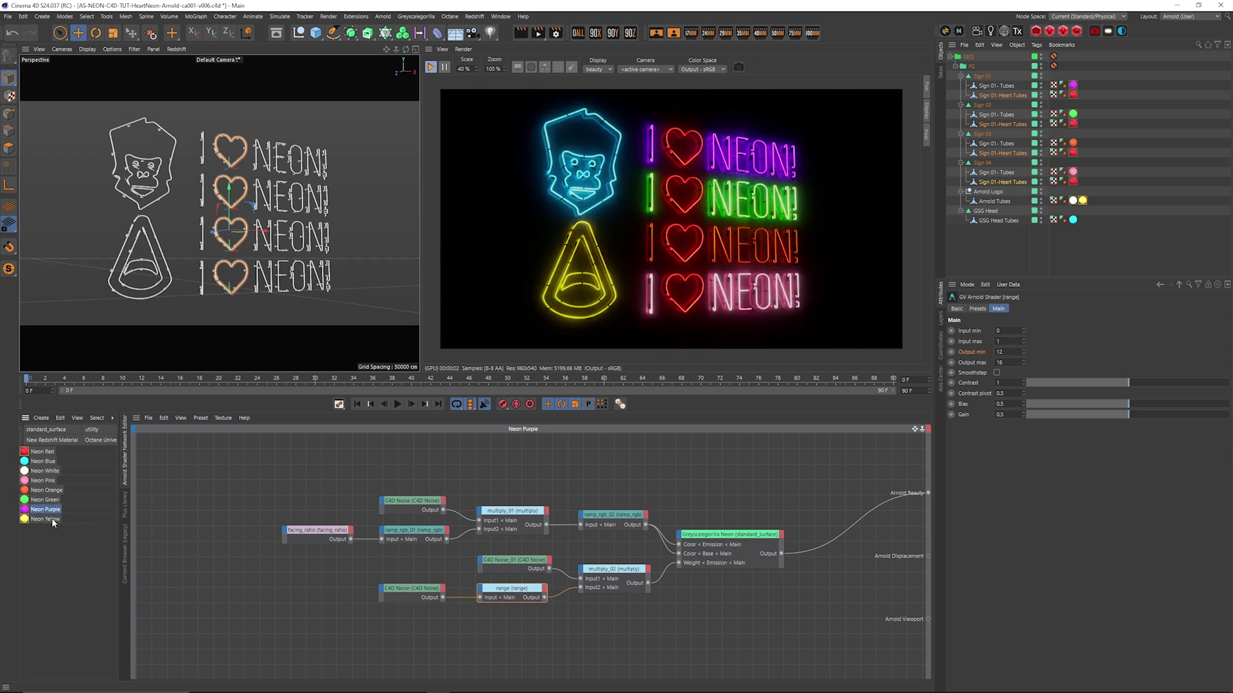
click(517, 588)
text(4)
key(Return)
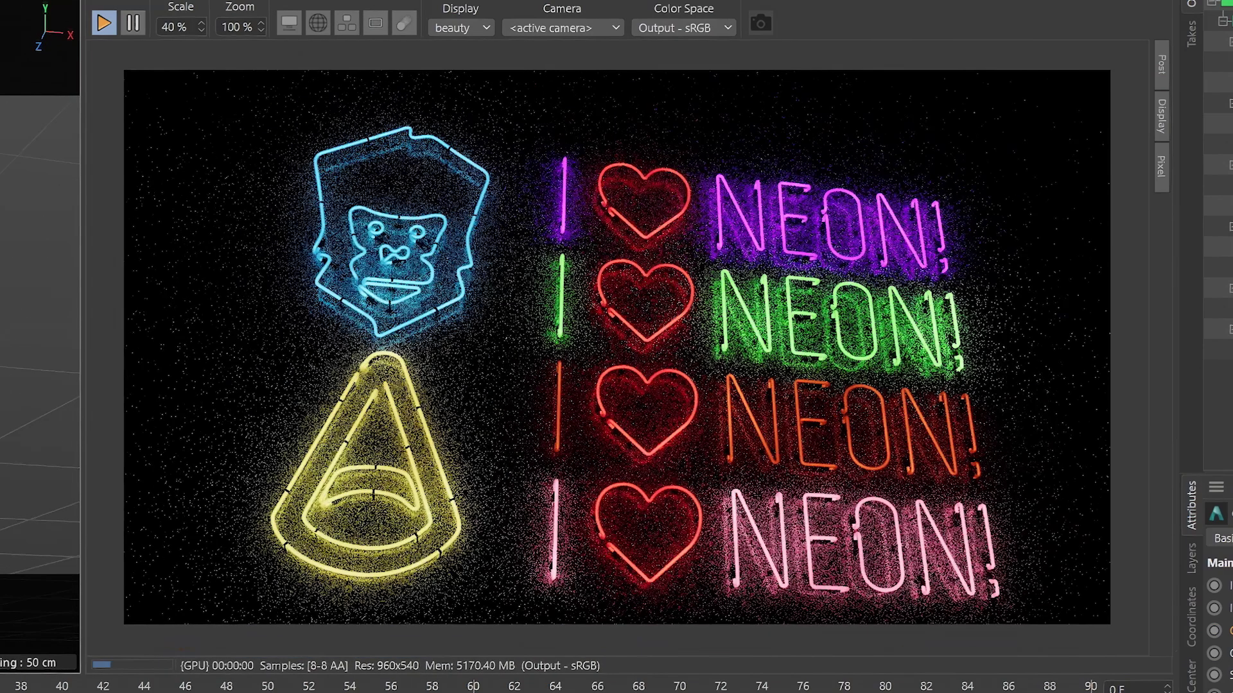
- Show the Neon - Arnold library materials again and examine the glowing signs from an angle
mouse_move(290, 281)
alt+mouse_down()
mouse_move(289, 270)
mouse_move(257, 278)
mouse_move(290, 281)
alt+mouse_up()
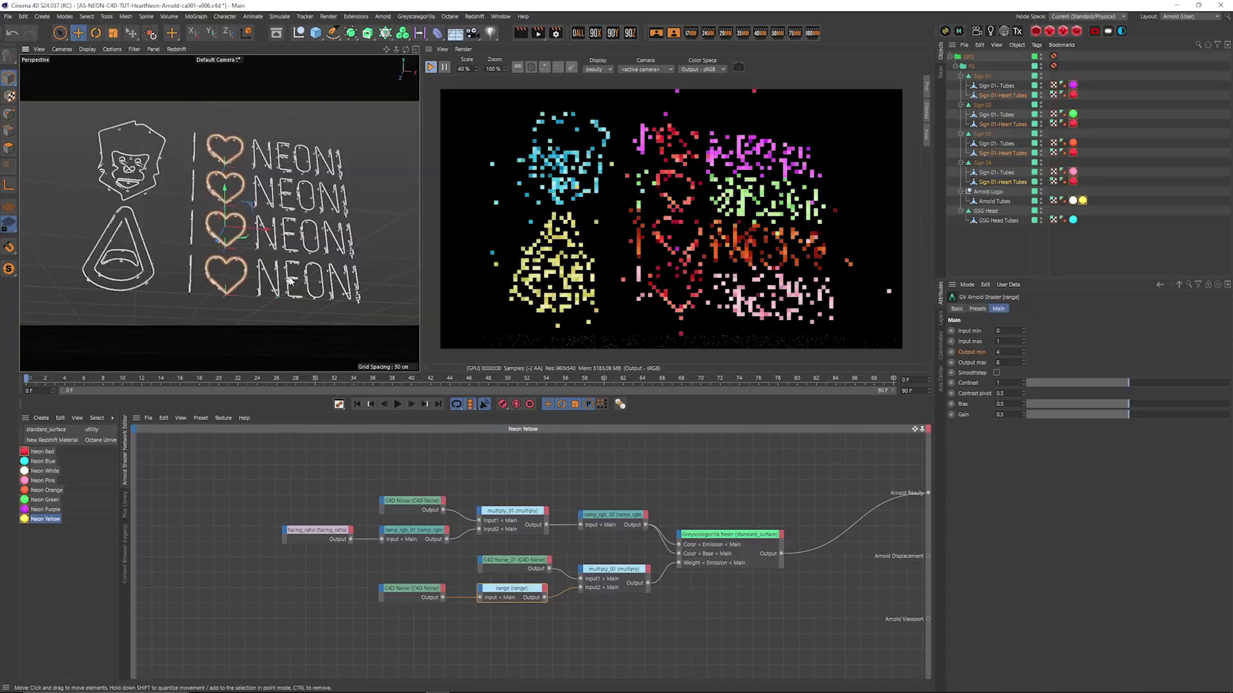
click(125, 503)
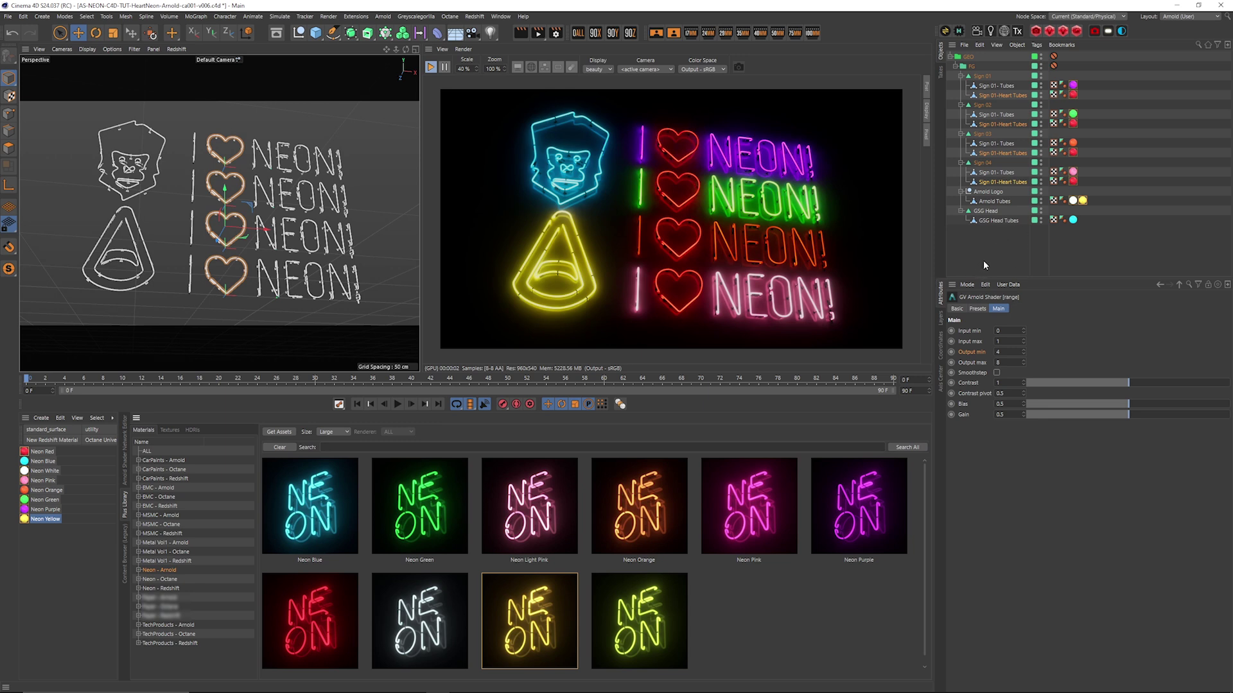
alt+drag(301, 269, 253, 251)
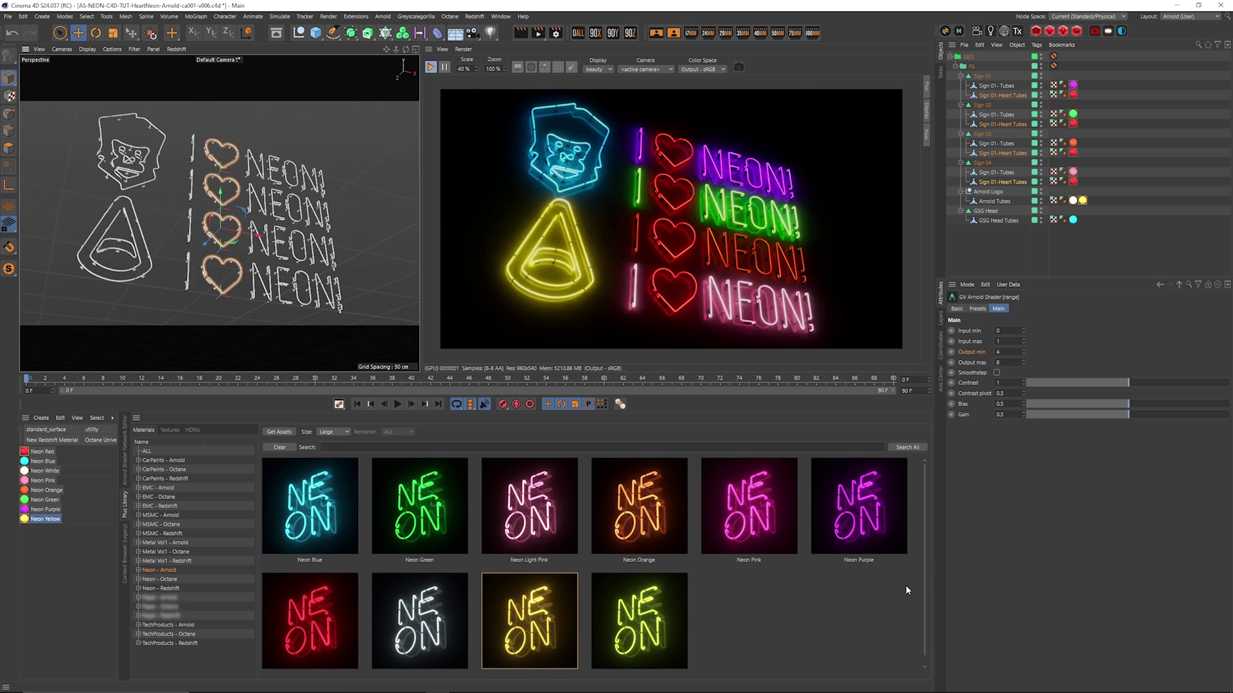